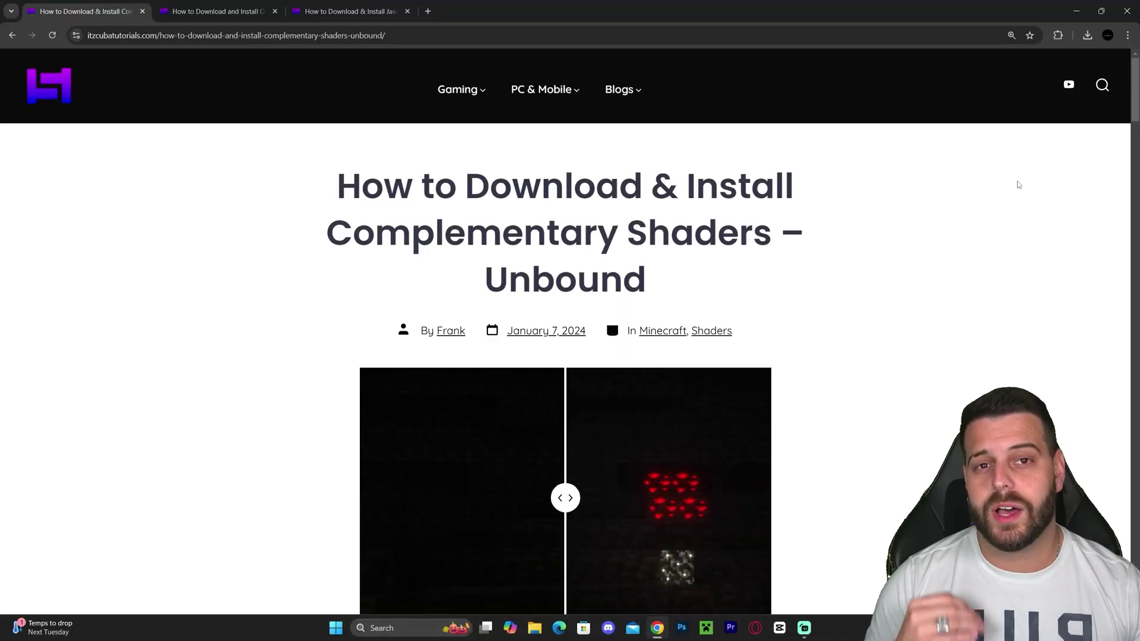
Step: Scroll the tutorial to Step 1 and follow its DOWNLOAD image to the CurseForge files page
{"action": "scroll", "coordinate": [987, 243], "scroll_direction": "down", "scroll_amount": 6}
{"action": "scroll", "coordinate": [987, 242], "scroll_direction": "down", "scroll_amount": 20}
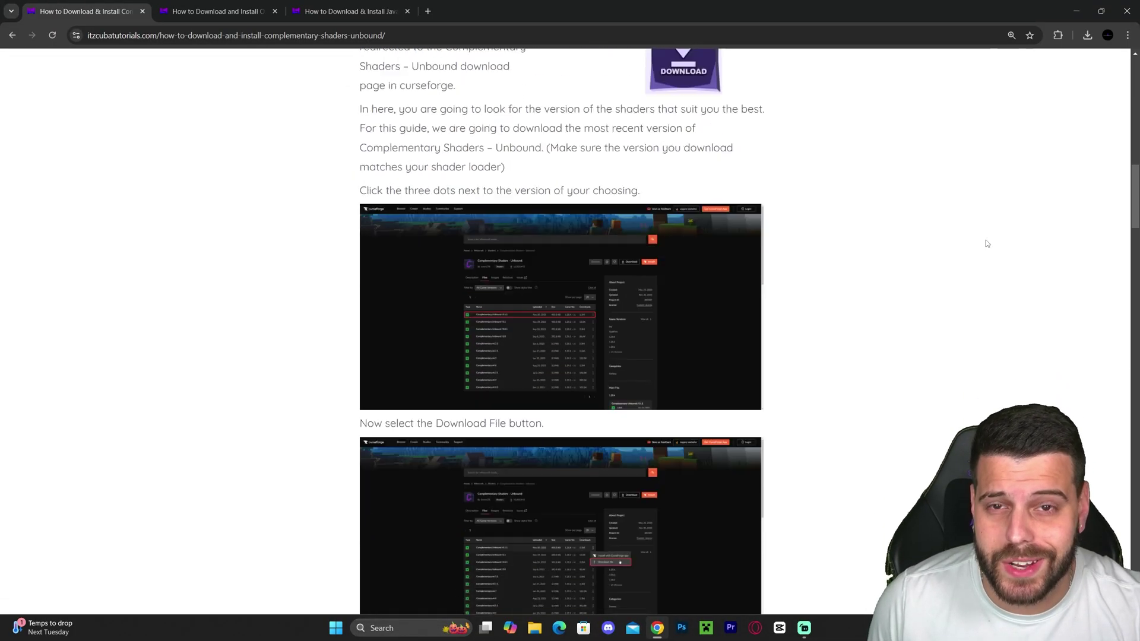
{"action": "scroll", "coordinate": [981, 262], "scroll_direction": "down", "scroll_amount": 5}
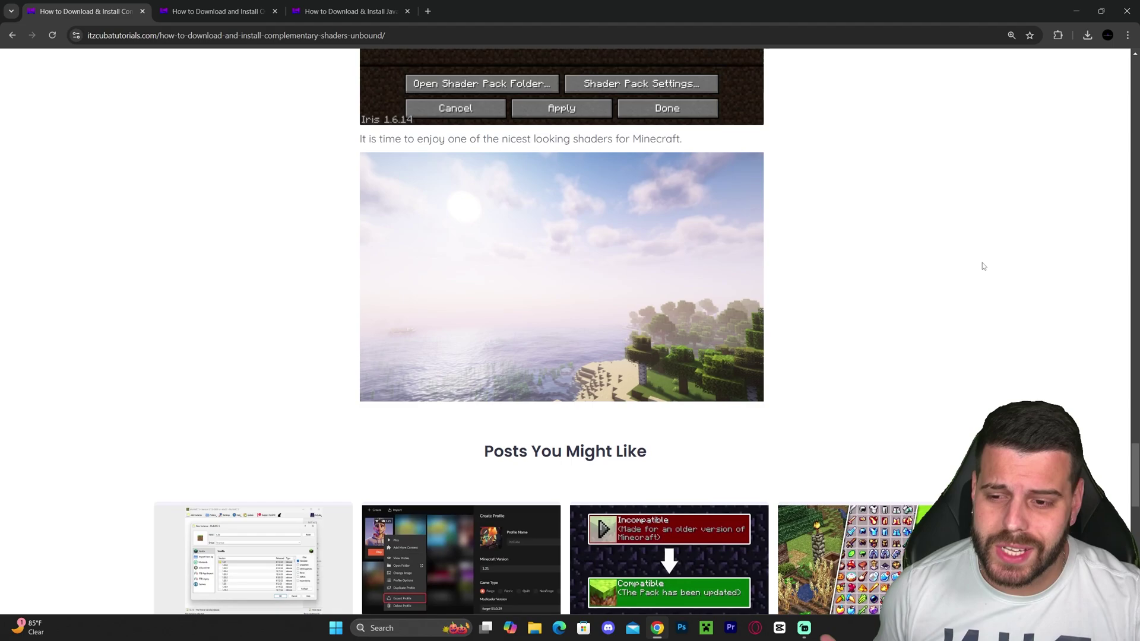
{"action": "scroll", "coordinate": [973, 321], "scroll_direction": "up", "scroll_amount": 20}
{"action": "scroll", "coordinate": [990, 358], "scroll_direction": "up", "scroll_amount": 12}
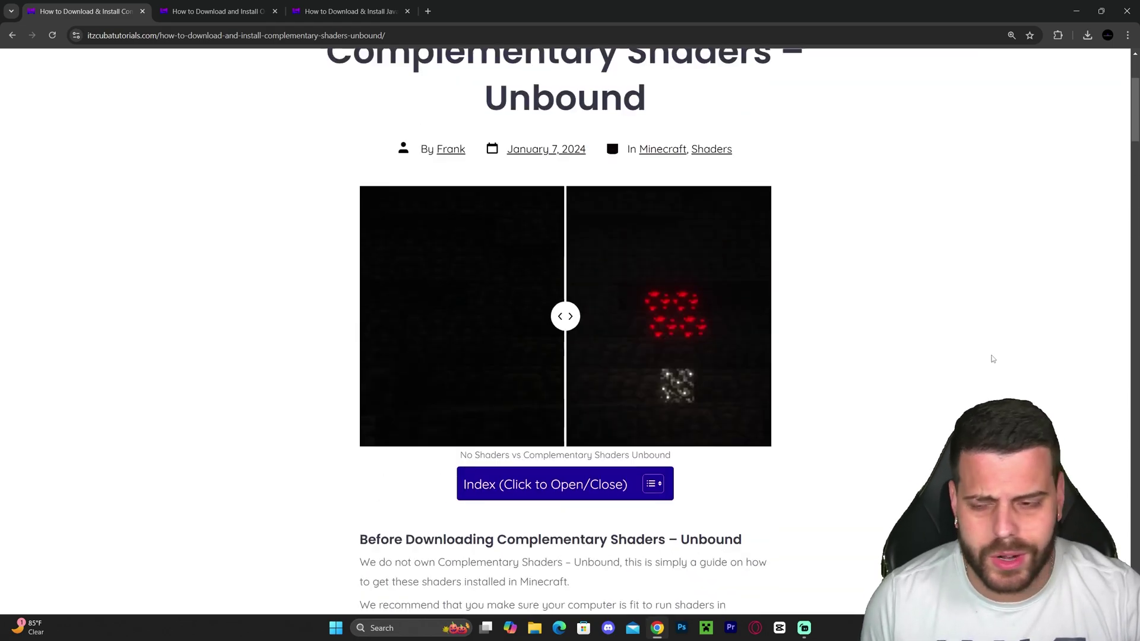
{"action": "scroll", "coordinate": [976, 368], "scroll_direction": "down", "scroll_amount": 6}
{"action": "scroll", "coordinate": [931, 365], "scroll_direction": "down", "scroll_amount": 3}
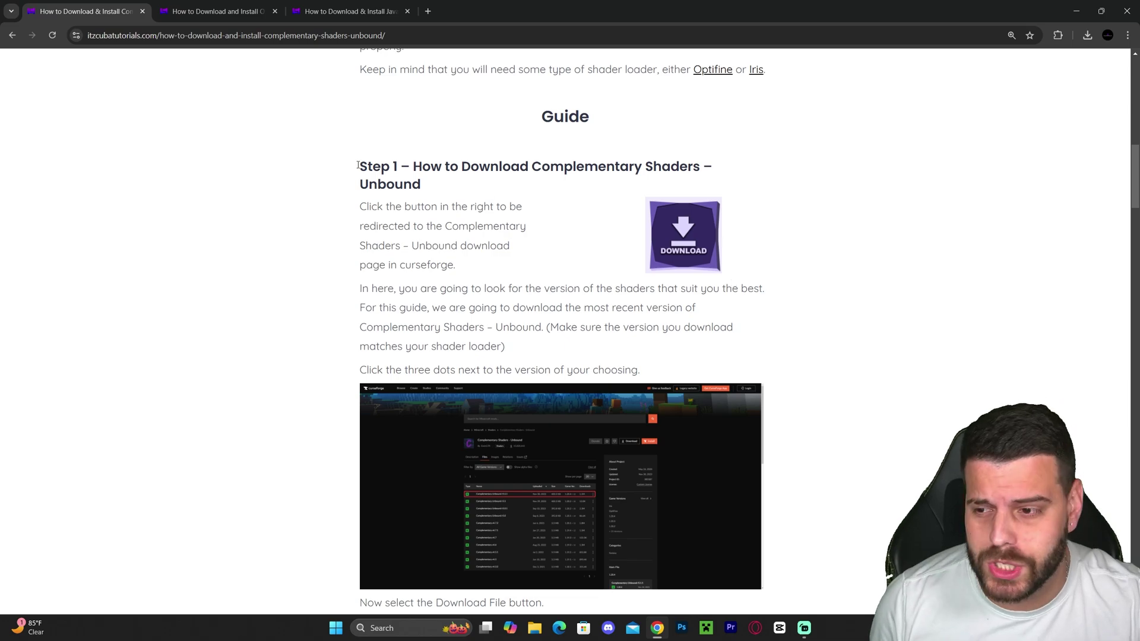
{"action": "left_click", "coordinate": [672, 238]}
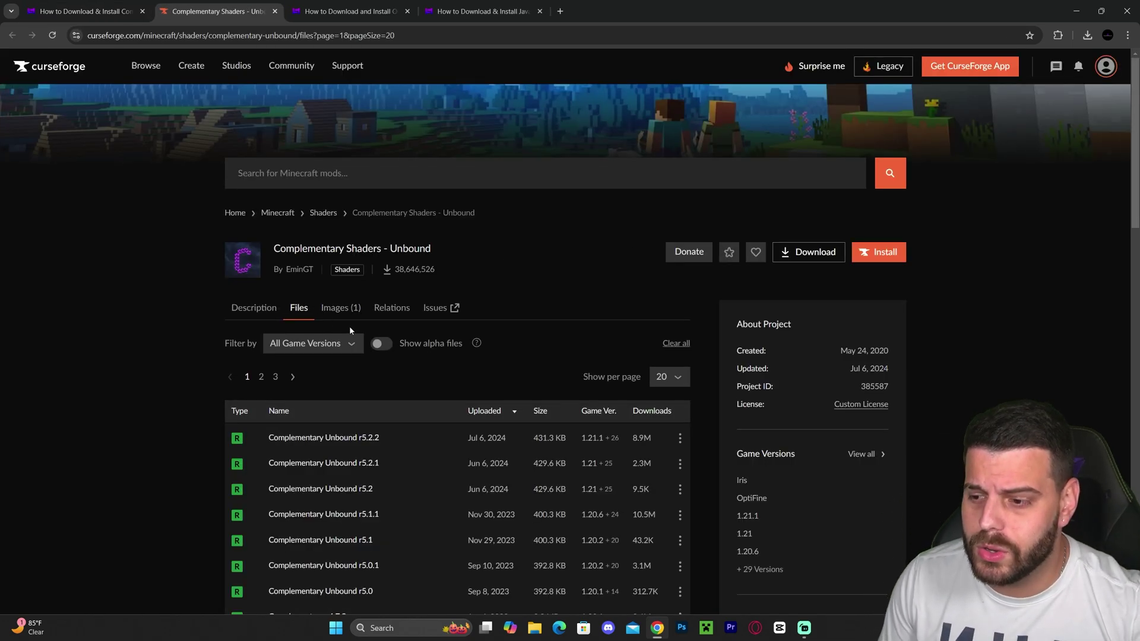
Step: Save the Complementary Unbound r5.2.2 zip from the CurseForge Files list into Downloads
{"action": "left_click", "coordinate": [336, 343]}
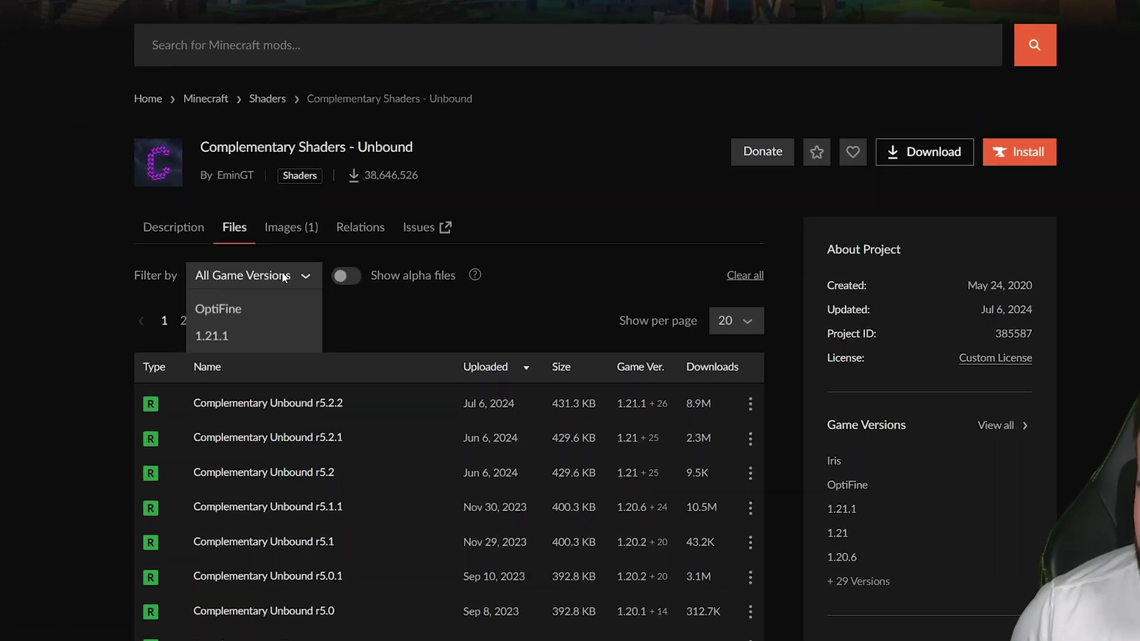
{"action": "left_click", "coordinate": [284, 277]}
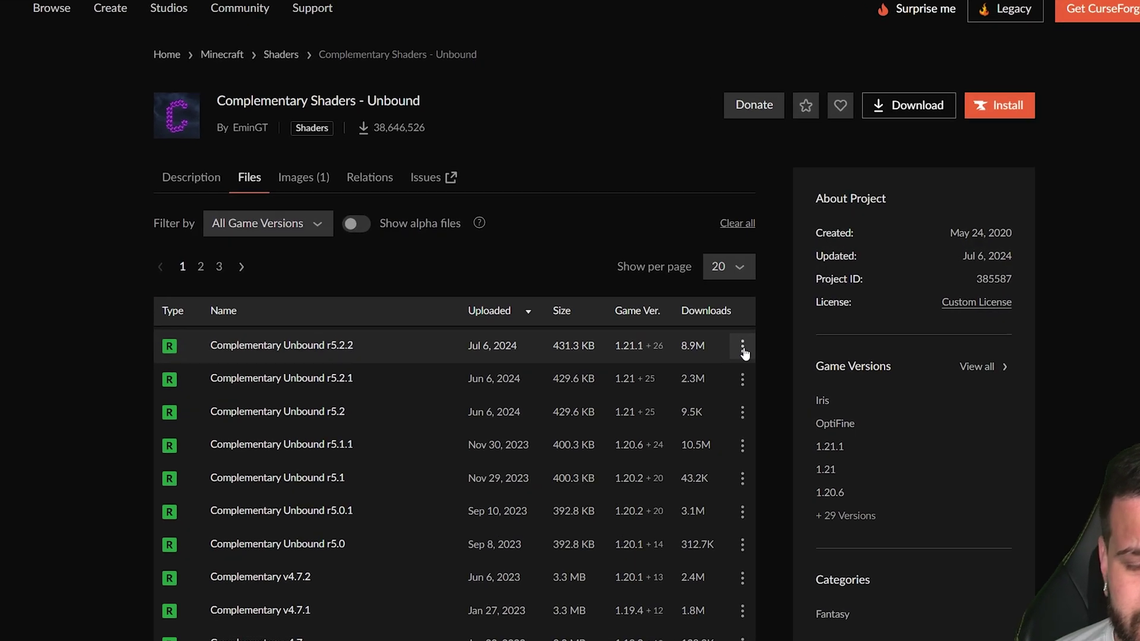
{"action": "left_click", "coordinate": [742, 348]}
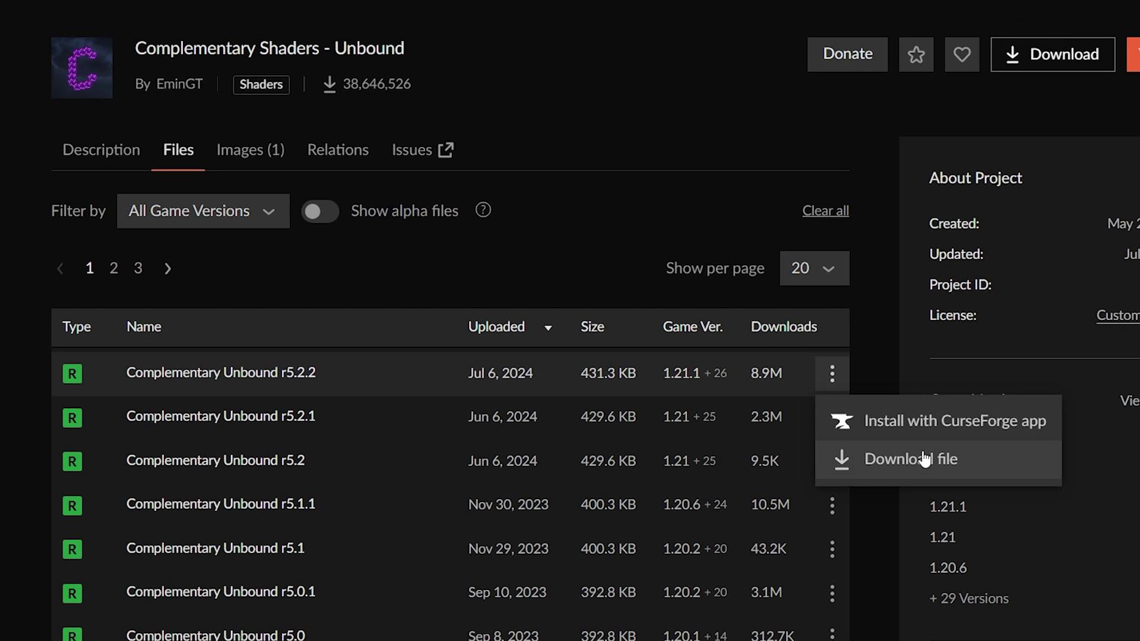
{"action": "left_click", "coordinate": [826, 377]}
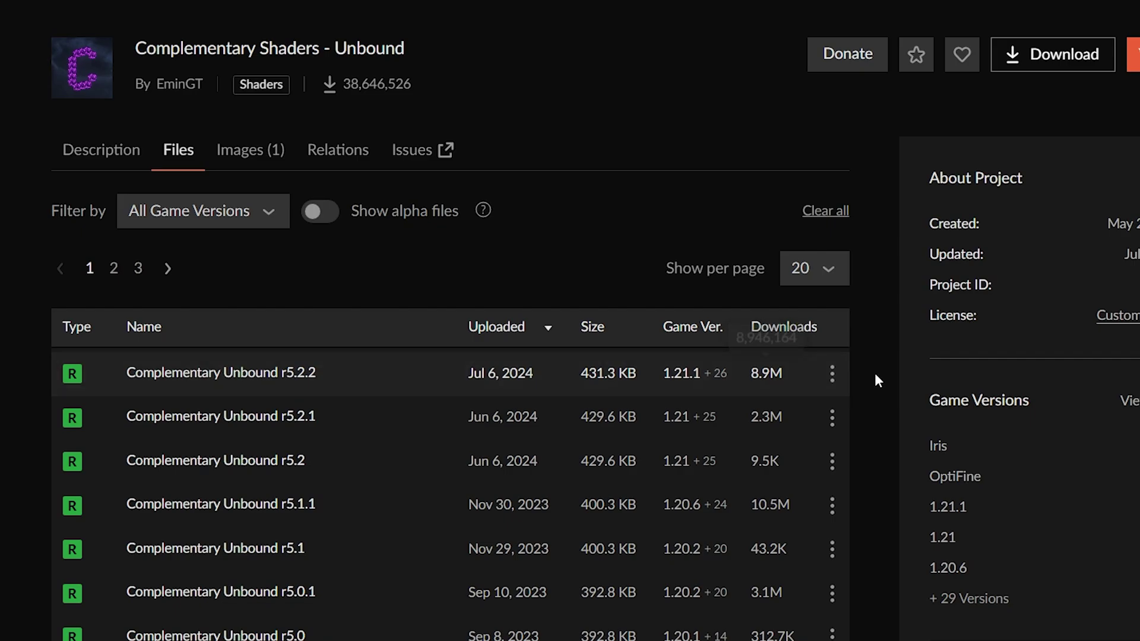
{"action": "left_click", "coordinate": [829, 380]}
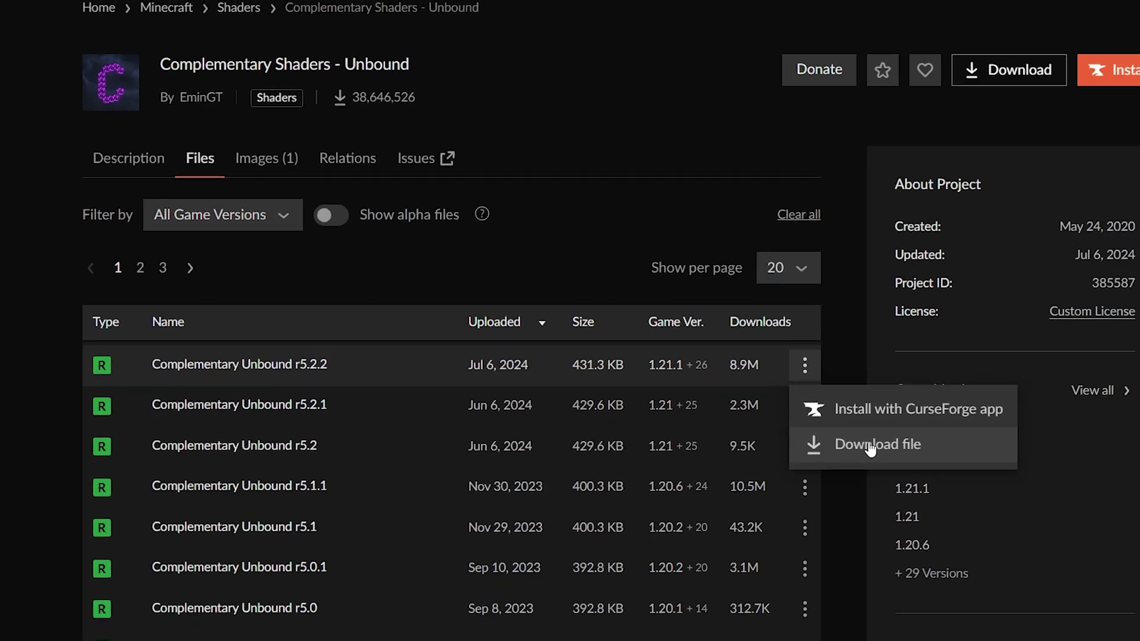
{"action": "left_click", "coordinate": [849, 458]}
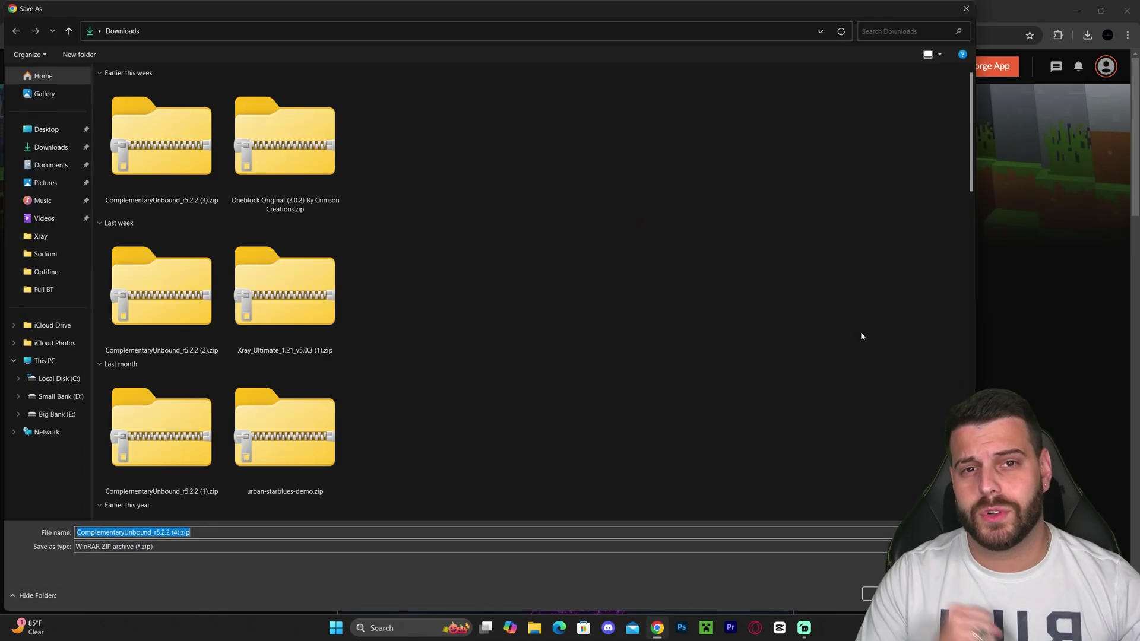
{"action": "key", "text": "Return"}
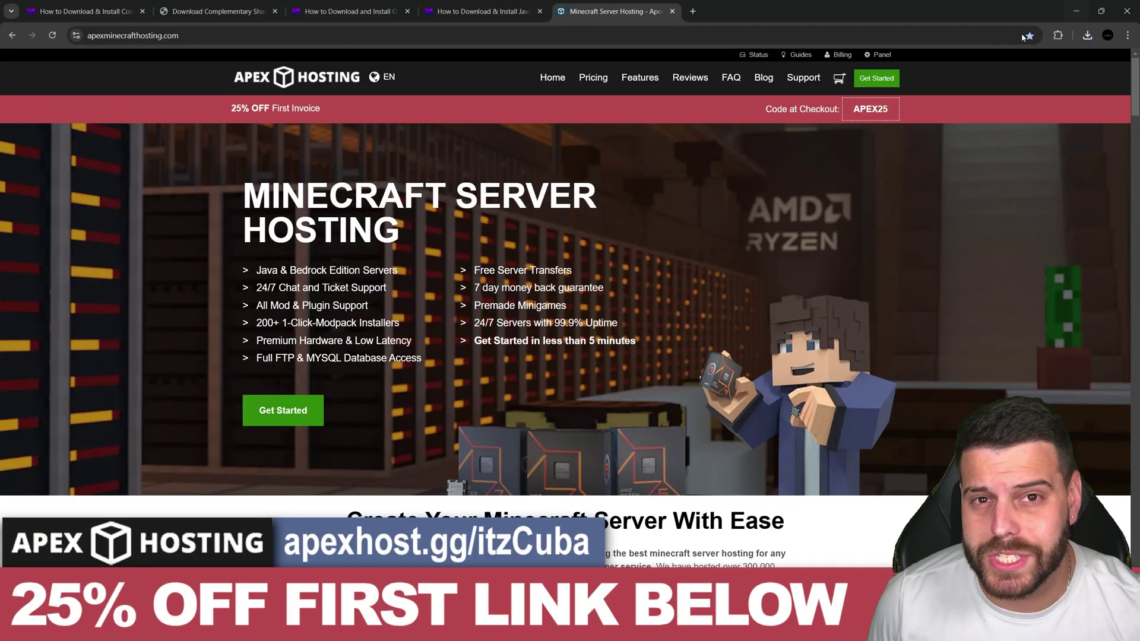
{"action": "scroll", "coordinate": [1003, 175], "scroll_direction": "down", "scroll_amount": 6}
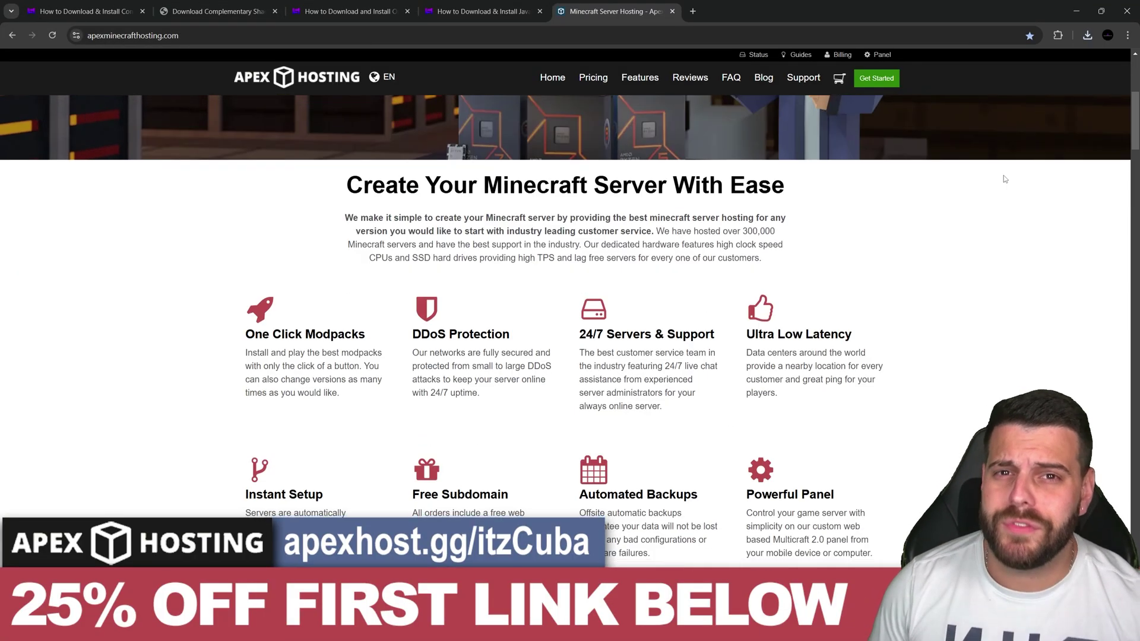
{"action": "scroll", "coordinate": [1000, 177], "scroll_direction": "up", "scroll_amount": 3}
{"action": "scroll", "coordinate": [999, 176], "scroll_direction": "up", "scroll_amount": 4}
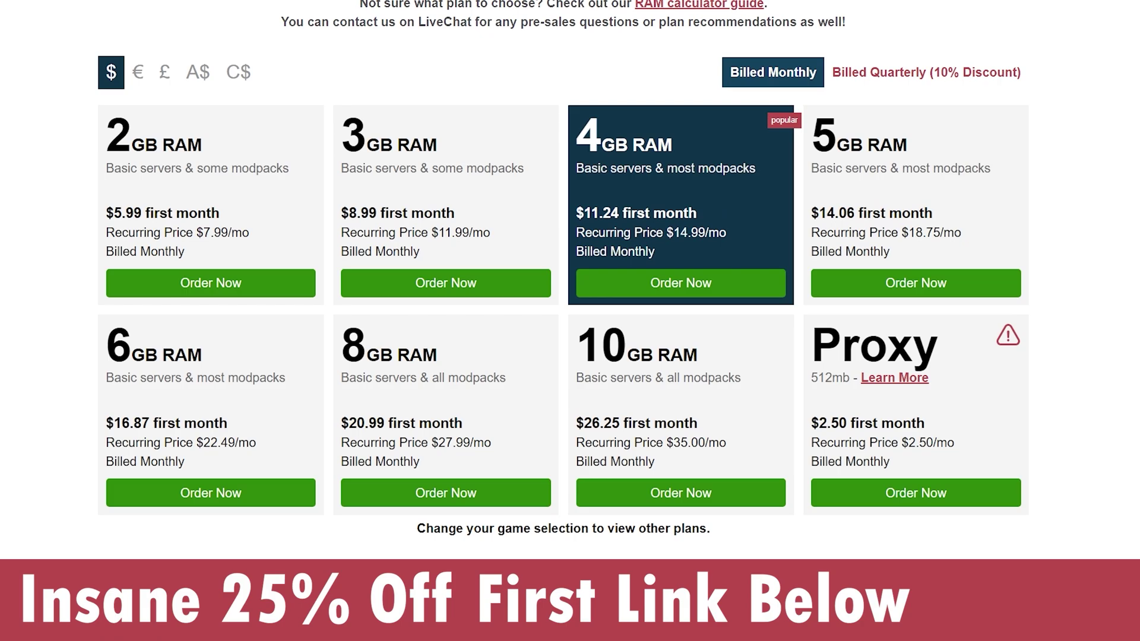
{"action": "scroll", "coordinate": [35, 188], "scroll_direction": "up", "scroll_amount": 1}
{"action": "scroll", "coordinate": [77, 194], "scroll_direction": "down", "scroll_amount": 1}
{"action": "scroll", "coordinate": [13, 198], "scroll_direction": "up", "scroll_amount": 1}
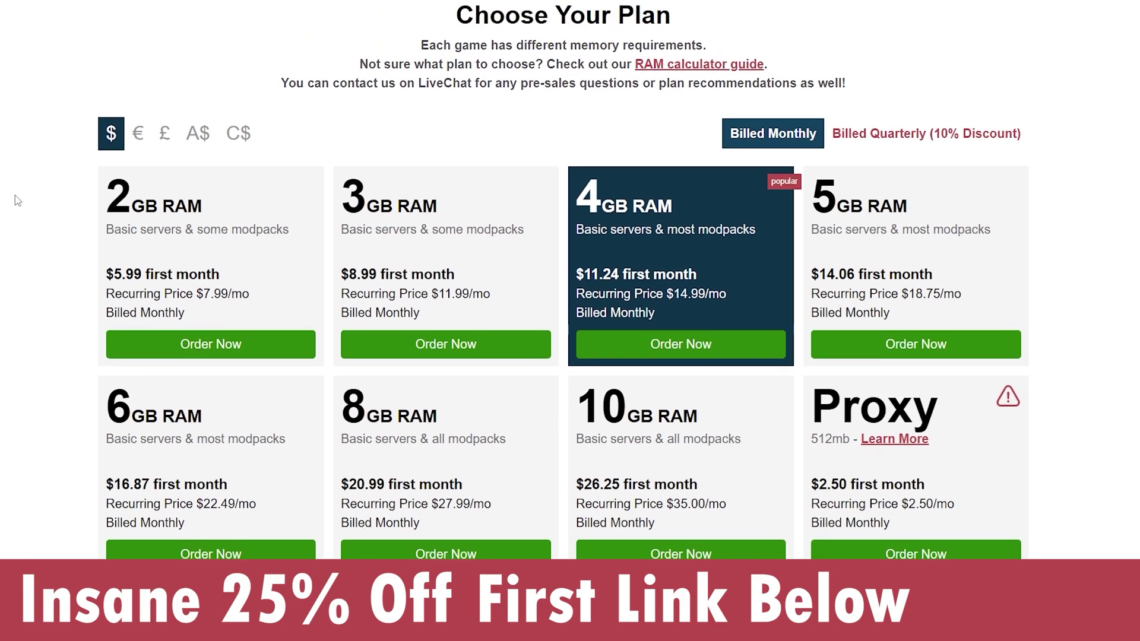
{"action": "scroll", "coordinate": [13, 198], "scroll_direction": "down", "scroll_amount": 1}
{"action": "scroll", "coordinate": [36, 186], "scroll_direction": "down", "scroll_amount": 1}
{"action": "scroll", "coordinate": [35, 187], "scroll_direction": "up", "scroll_amount": 1}
{"action": "scroll", "coordinate": [36, 186], "scroll_direction": "down", "scroll_amount": 1}
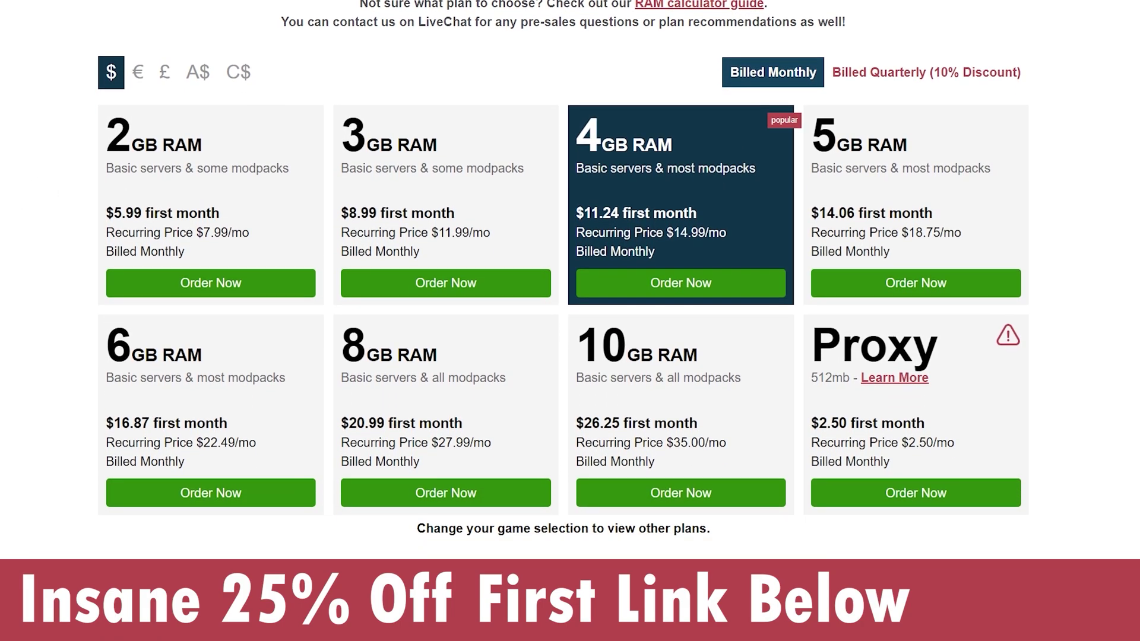
{"action": "scroll", "coordinate": [36, 187], "scroll_direction": "up", "scroll_amount": 1}
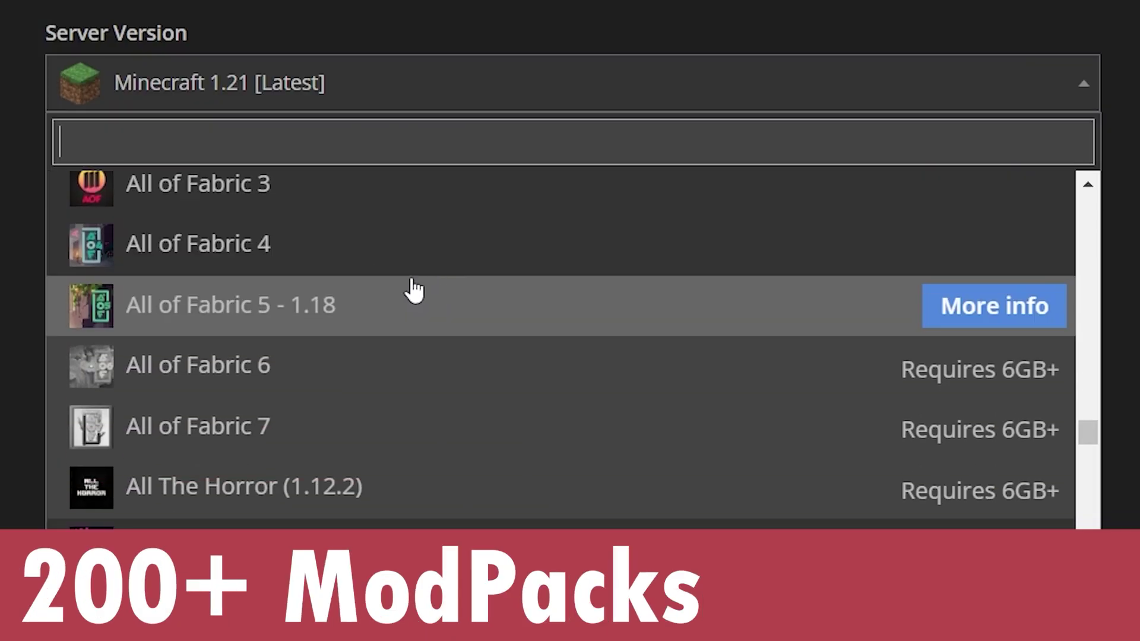
{"action": "scroll", "coordinate": [414, 289], "scroll_direction": "down", "scroll_amount": 20}
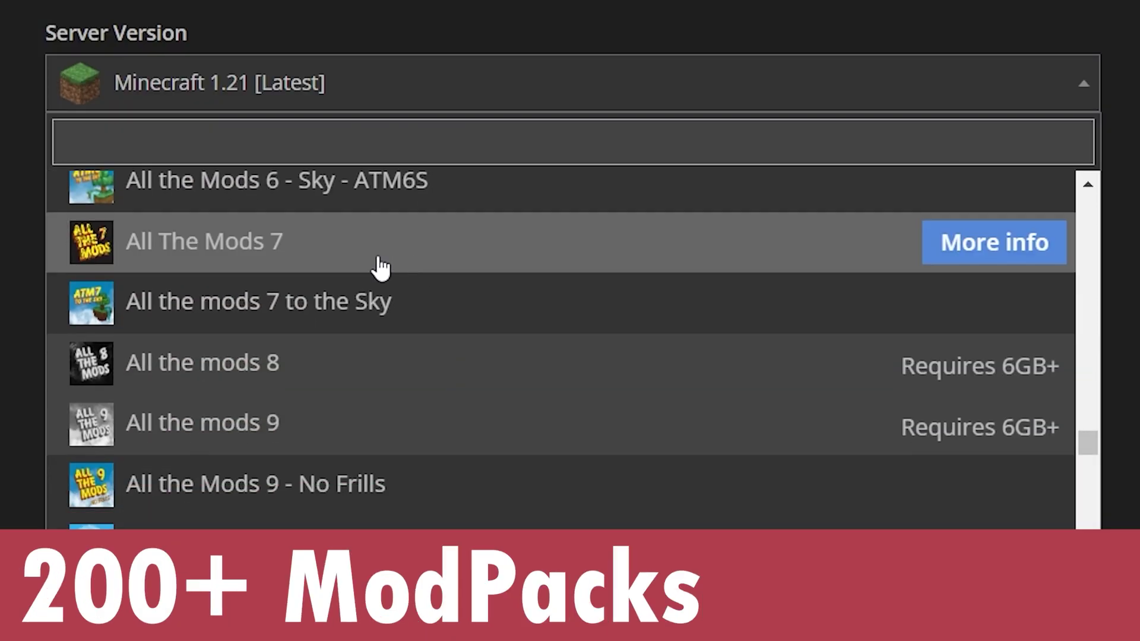
{"action": "scroll", "coordinate": [393, 284], "scroll_direction": "down", "scroll_amount": 4}
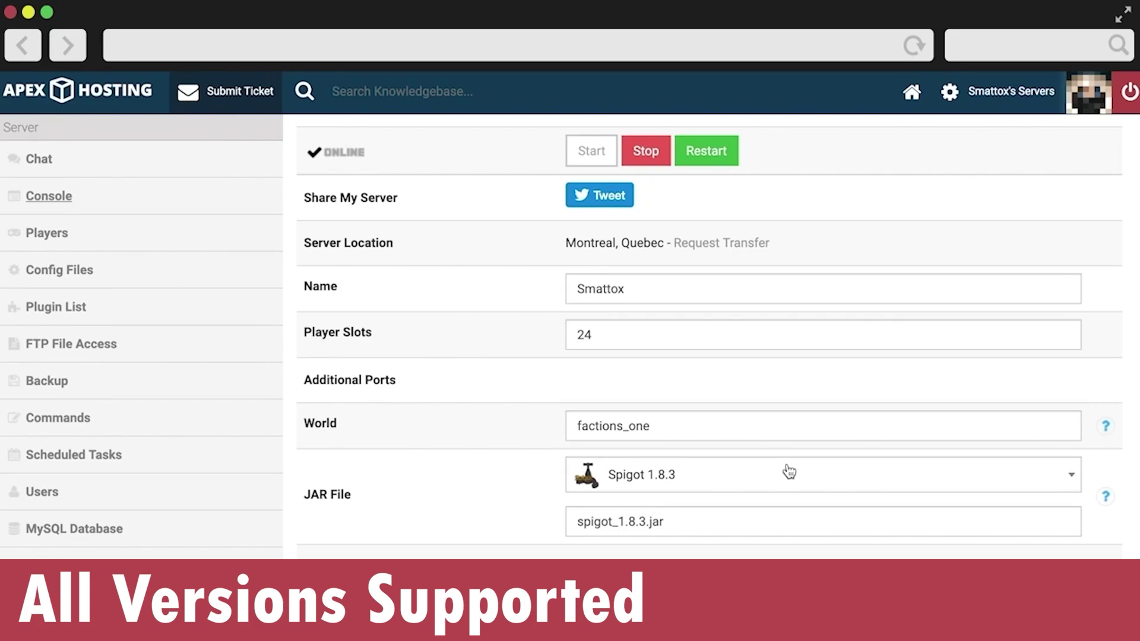
{"action": "left_click", "coordinate": [788, 472]}
{"action": "left_click", "coordinate": [774, 286]}
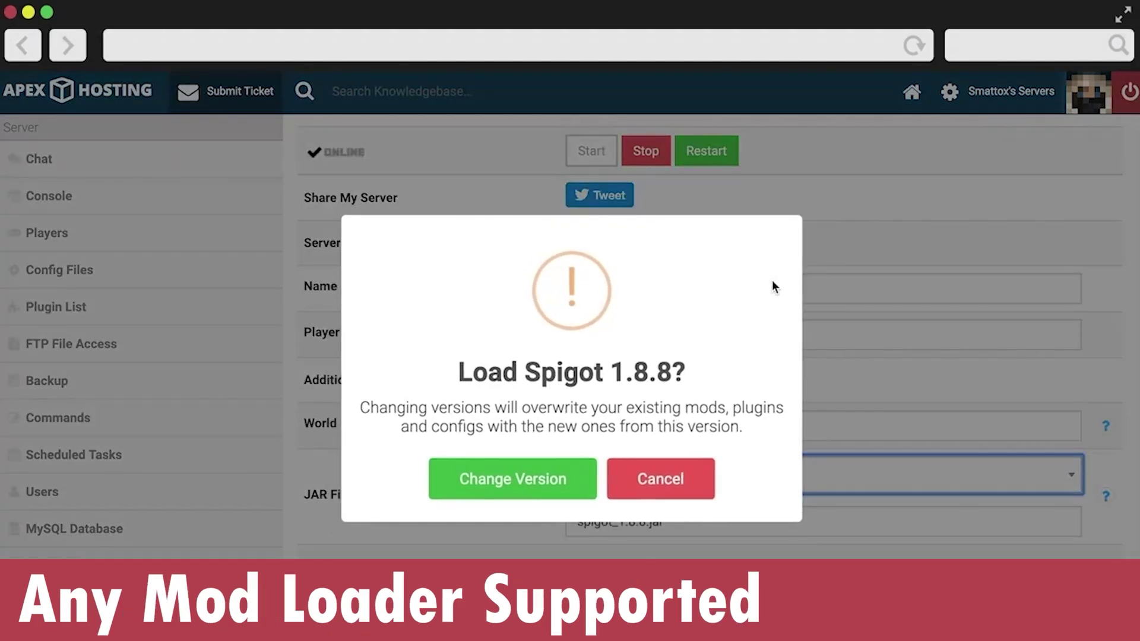
{"action": "left_click", "coordinate": [549, 480]}
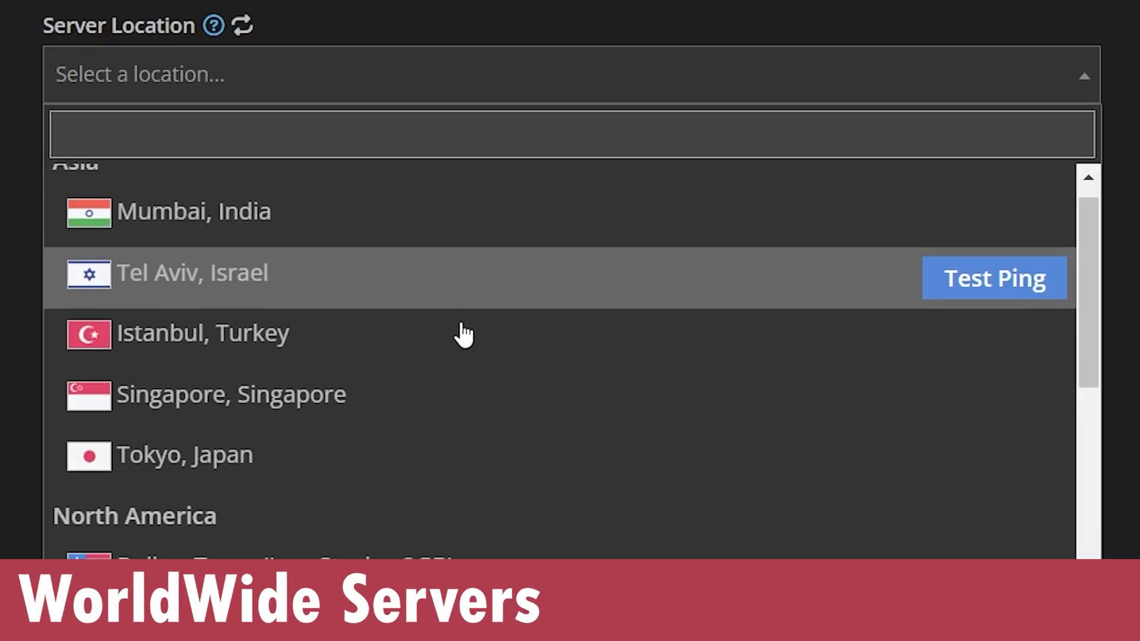
{"action": "scroll", "coordinate": [465, 333], "scroll_direction": "down", "scroll_amount": 10}
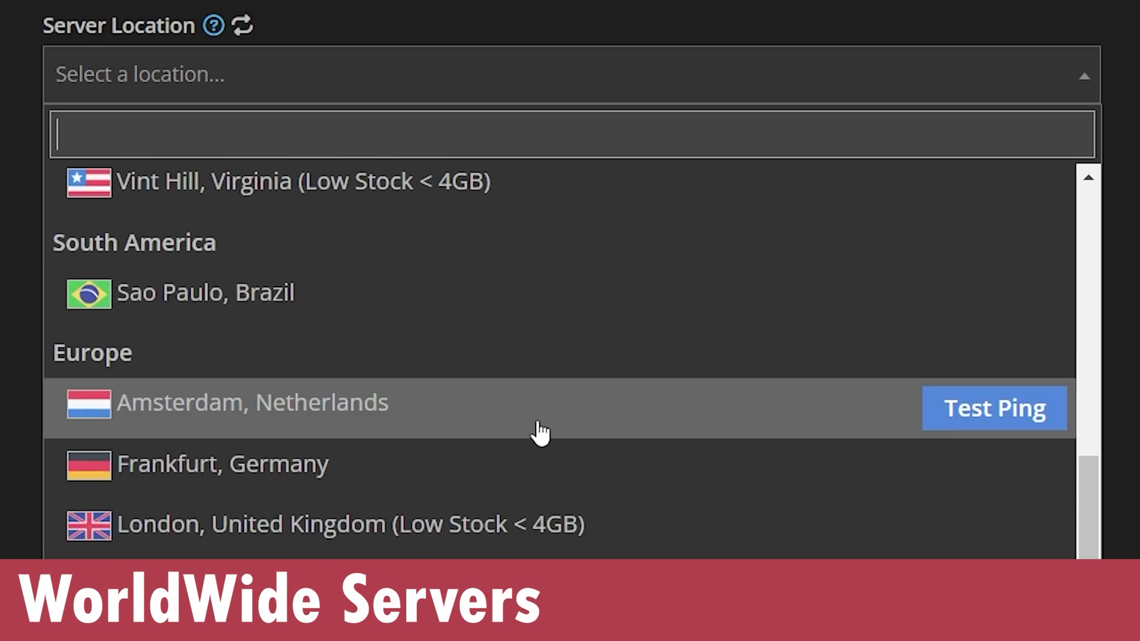
{"action": "scroll", "coordinate": [552, 475], "scroll_direction": "up", "scroll_amount": 7}
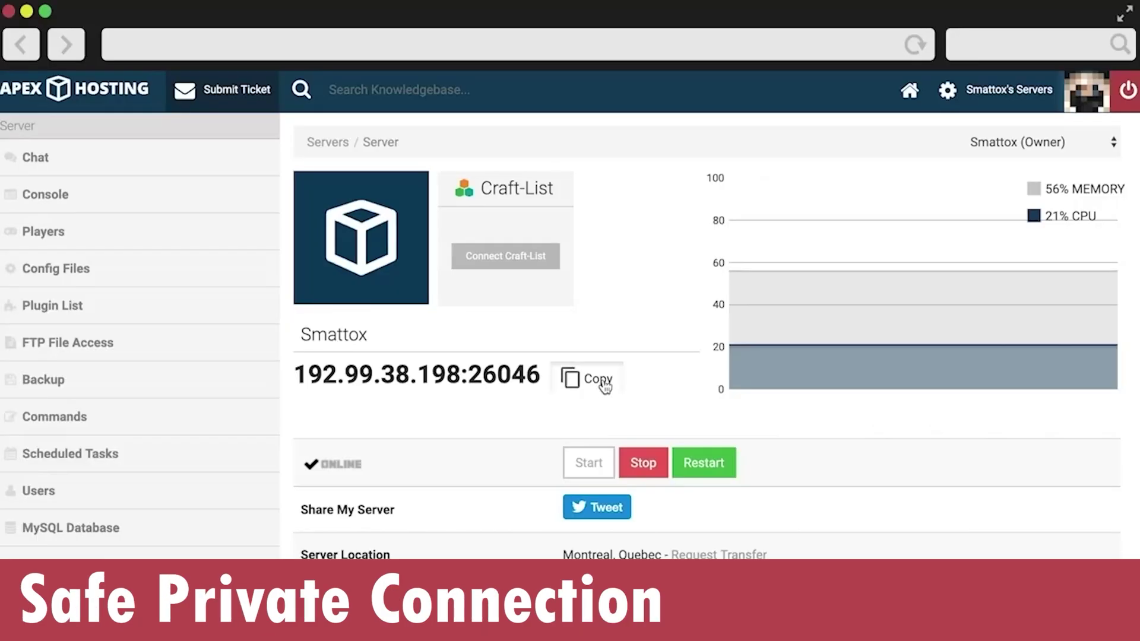
{"action": "left_click", "coordinate": [603, 380]}
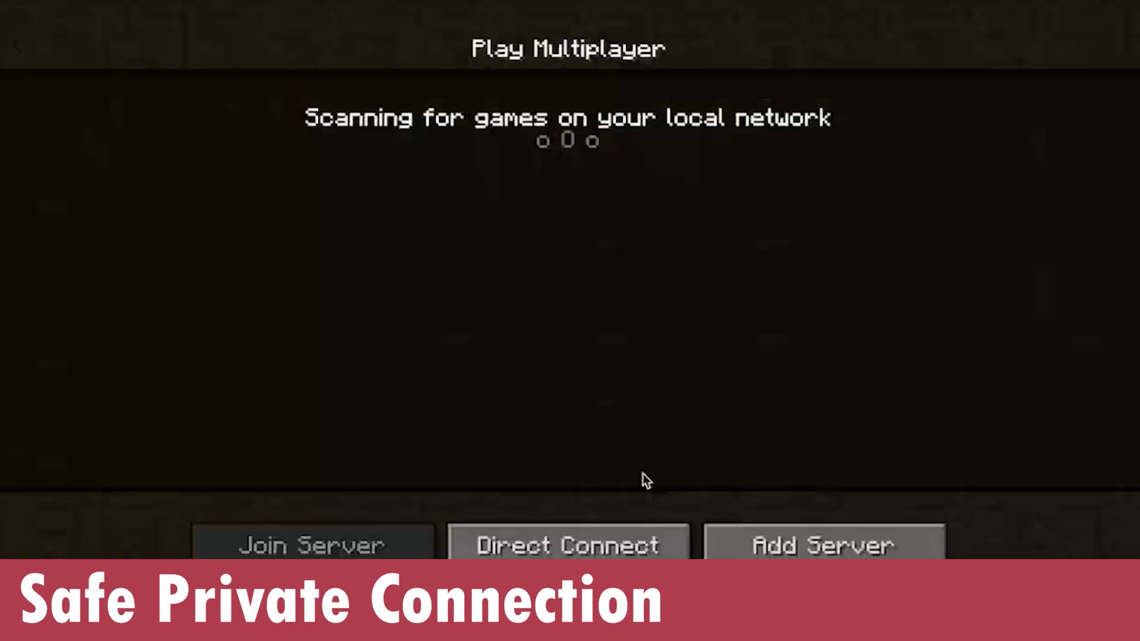
{"action": "left_click", "coordinate": [755, 544]}
{"action": "left_click", "coordinate": [670, 291]}
{"action": "type", "text": "192.99.38.198:26046"}
{"action": "left_click", "coordinate": [635, 460]}
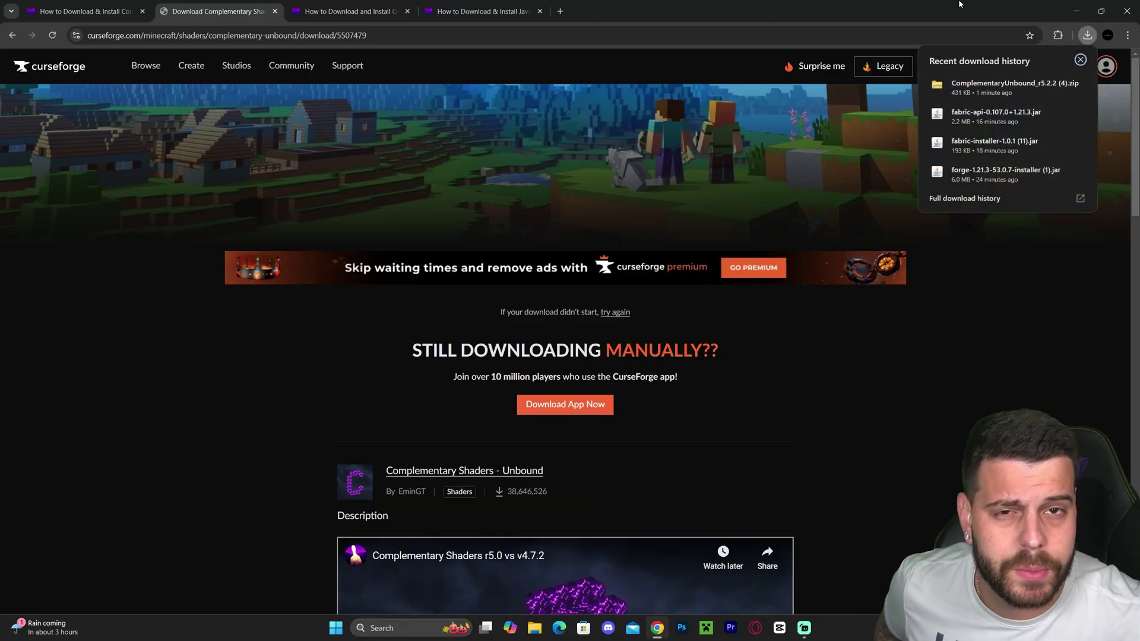
Step: Drag the downloaded shaders zip onto the desktop, then maximize Chrome on the OptiFine guide
{"action": "key", "text": "super+Down"}
{"action": "left_click", "coordinate": [685, 383]}
{"action": "left_click_drag", "start_coordinate": [628, 428], "coordinate": [676, 208]}
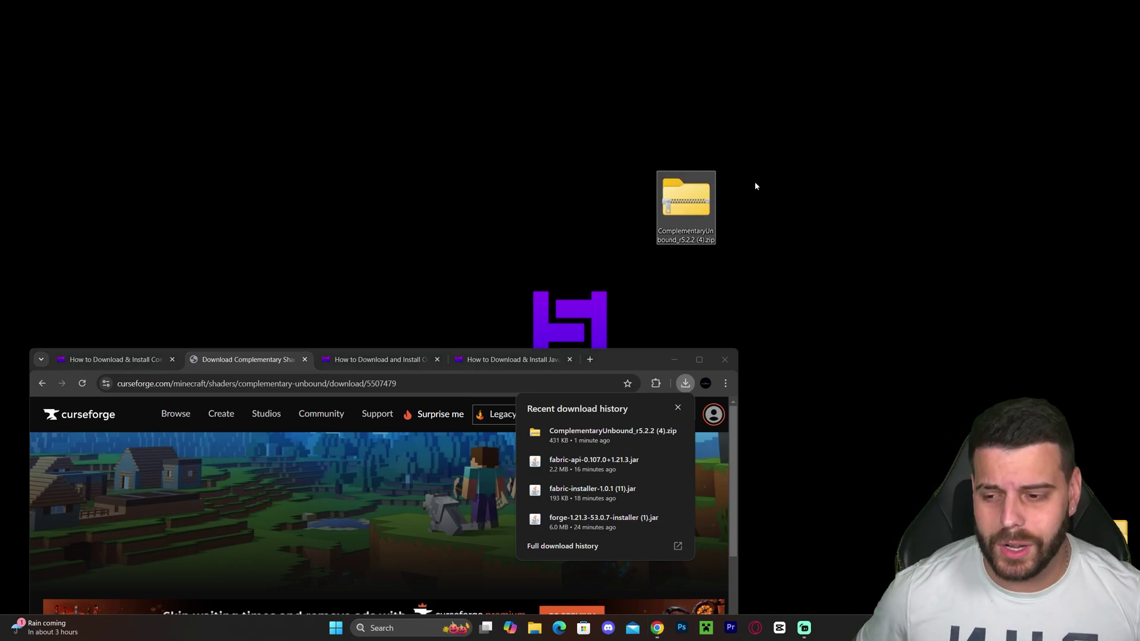
{"action": "left_click", "coordinate": [812, 205]}
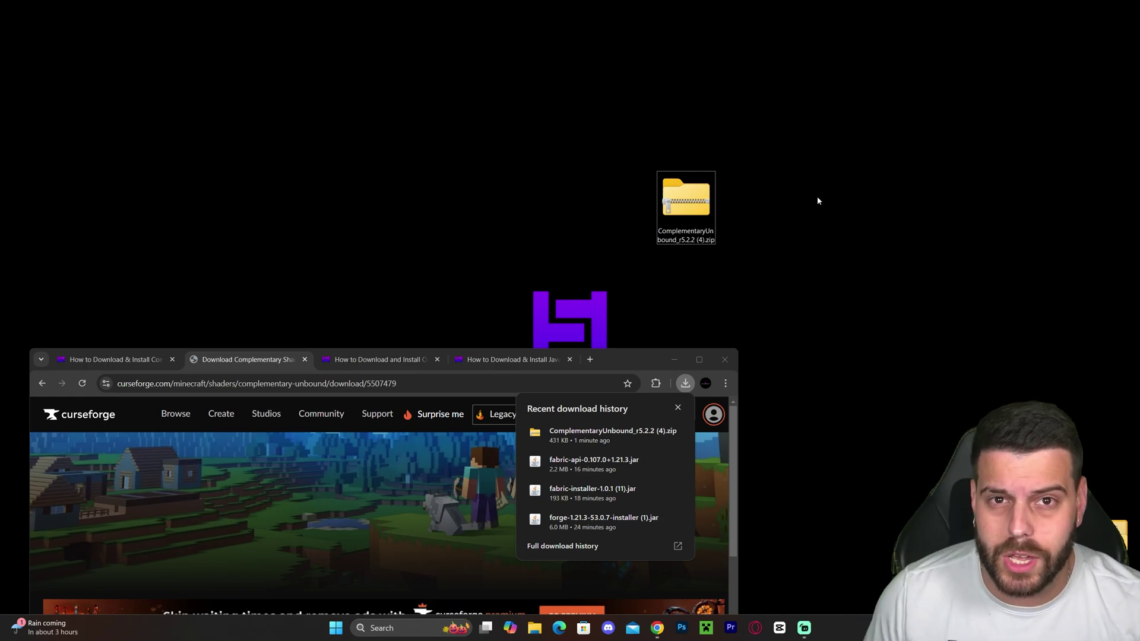
{"action": "left_click", "coordinate": [693, 360]}
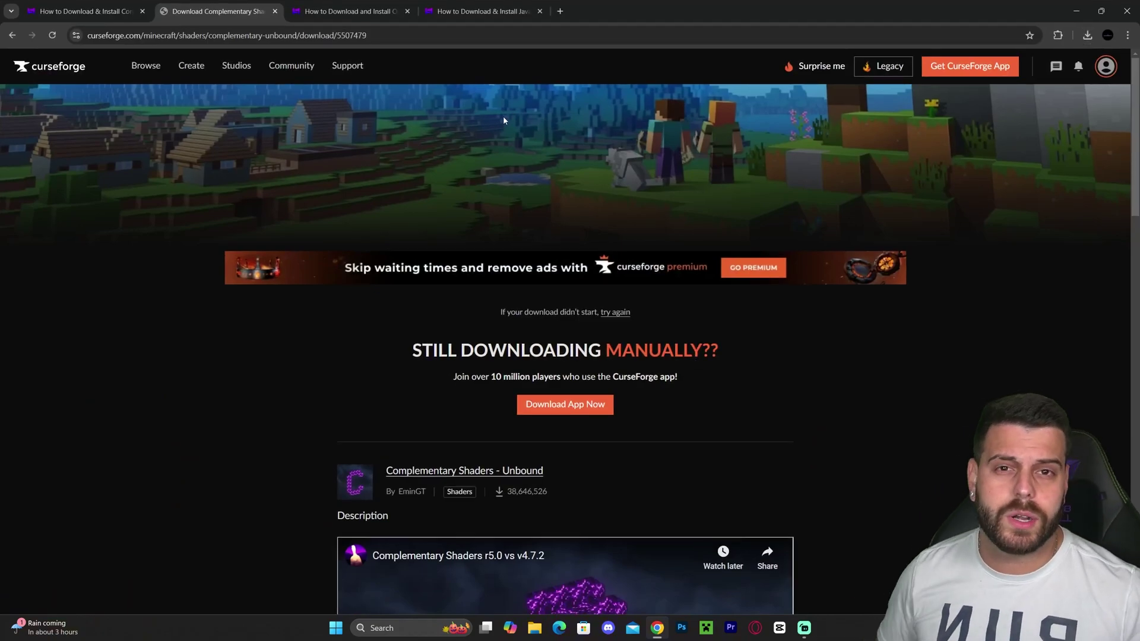
{"action": "left_click", "coordinate": [386, 11]}
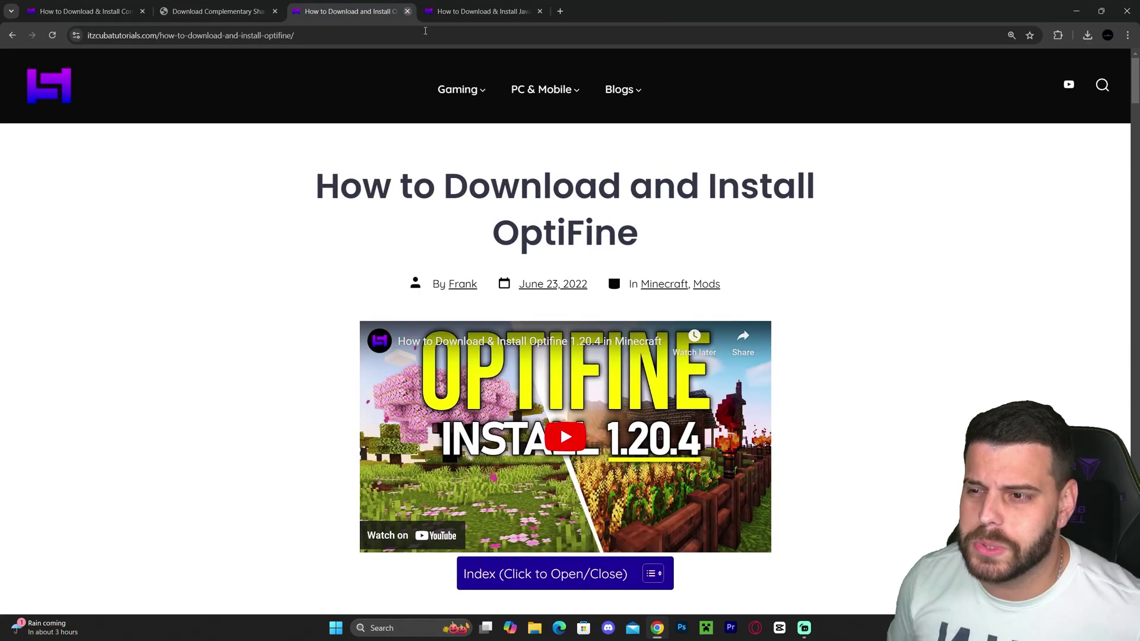
Step: Scroll the OptiFine guide to Step 1 and open optifine.net/downloads from its download image
{"action": "triple_click", "coordinate": [595, 202]}
{"action": "left_click", "coordinate": [610, 188]}
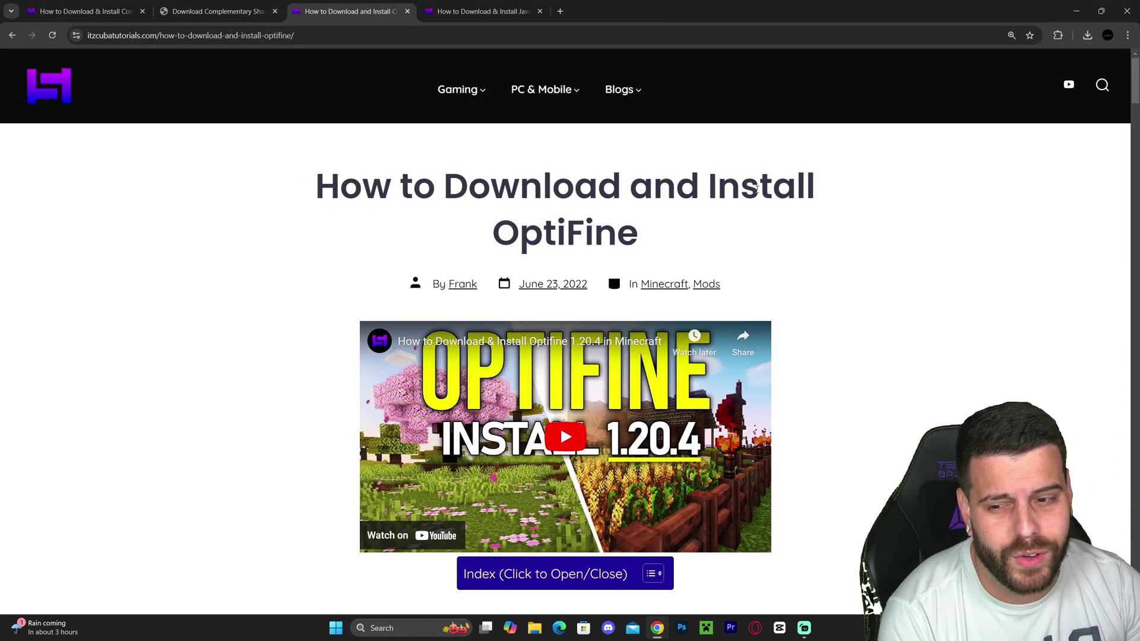
{"action": "scroll", "coordinate": [549, 206], "scroll_direction": "down", "scroll_amount": 4}
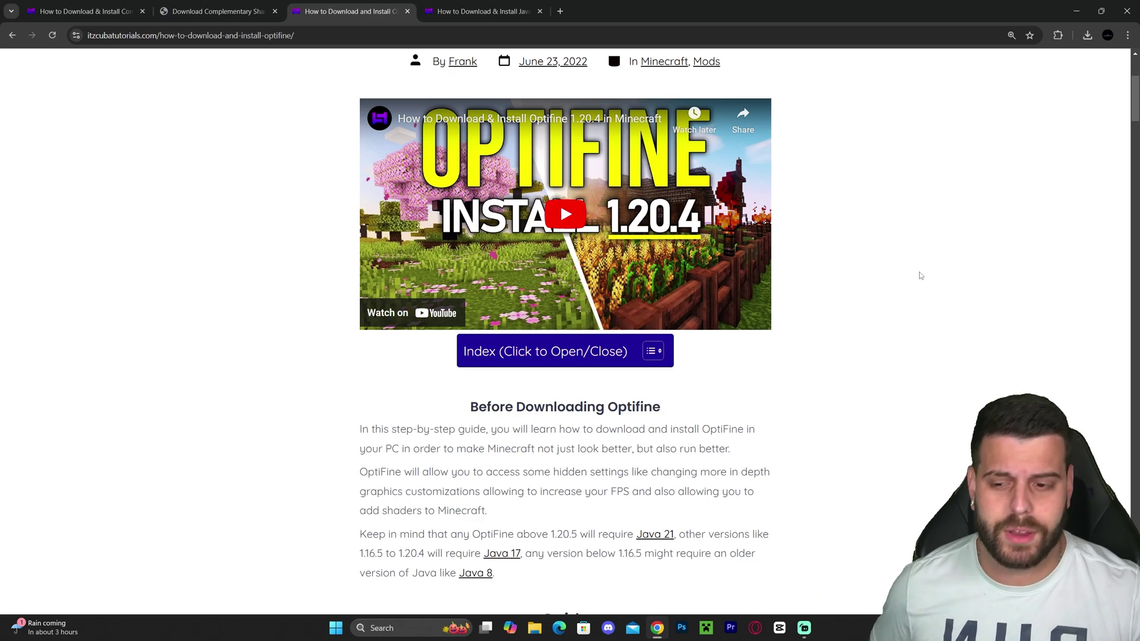
{"action": "scroll", "coordinate": [902, 275], "scroll_direction": "down", "scroll_amount": 8}
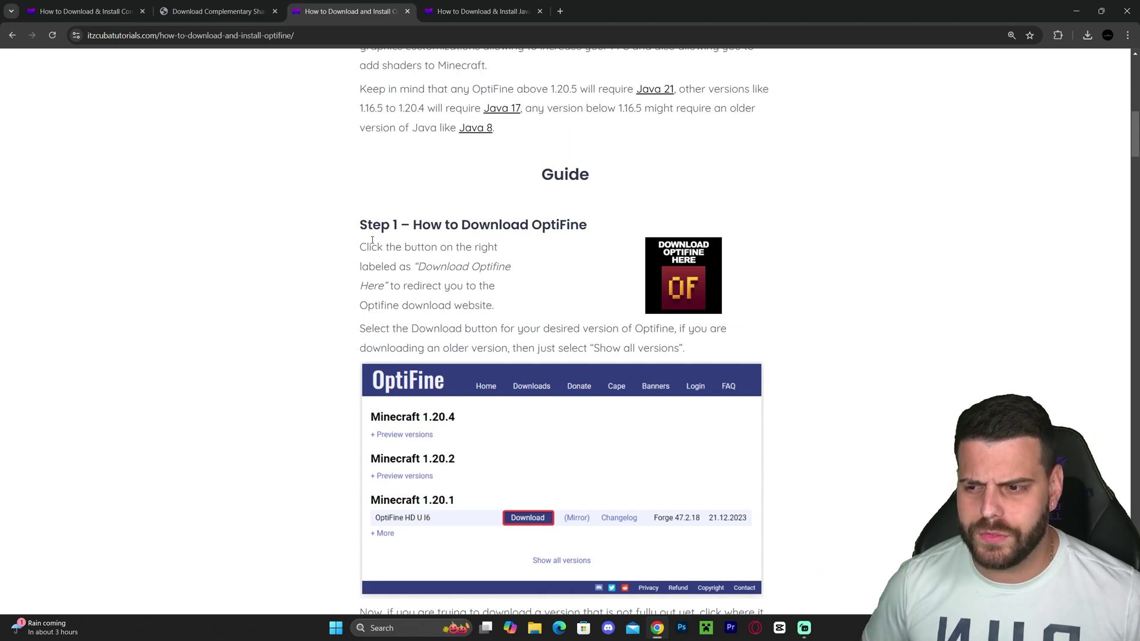
{"action": "left_click", "coordinate": [612, 232]}
{"action": "scroll", "coordinate": [802, 273], "scroll_direction": "down", "scroll_amount": 7}
{"action": "scroll", "coordinate": [800, 282], "scroll_direction": "up", "scroll_amount": 10}
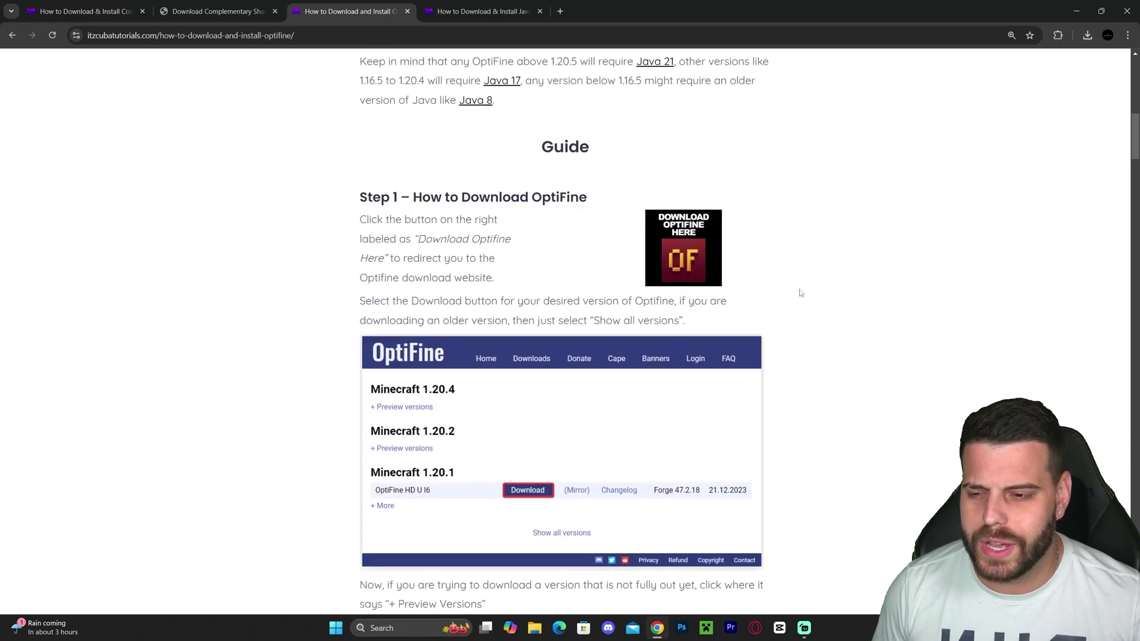
{"action": "left_click", "coordinate": [688, 384]}
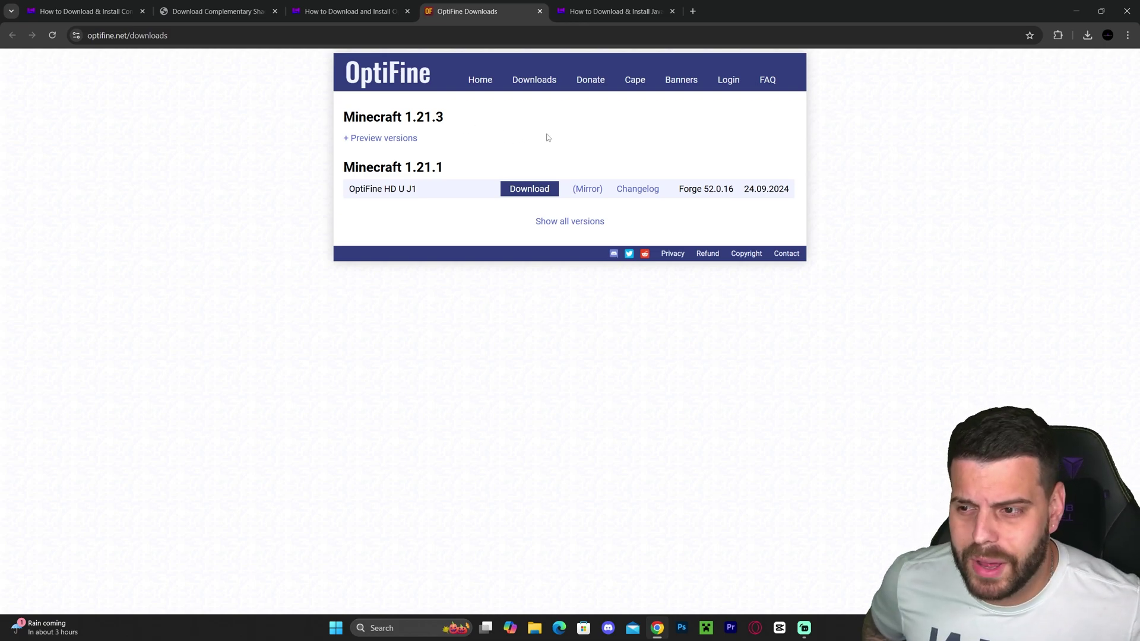
Step: Download the OptiFine 1.21.3 HD U J2 pre4 preview jar through its mirror link
{"action": "left_click", "coordinate": [405, 140]}
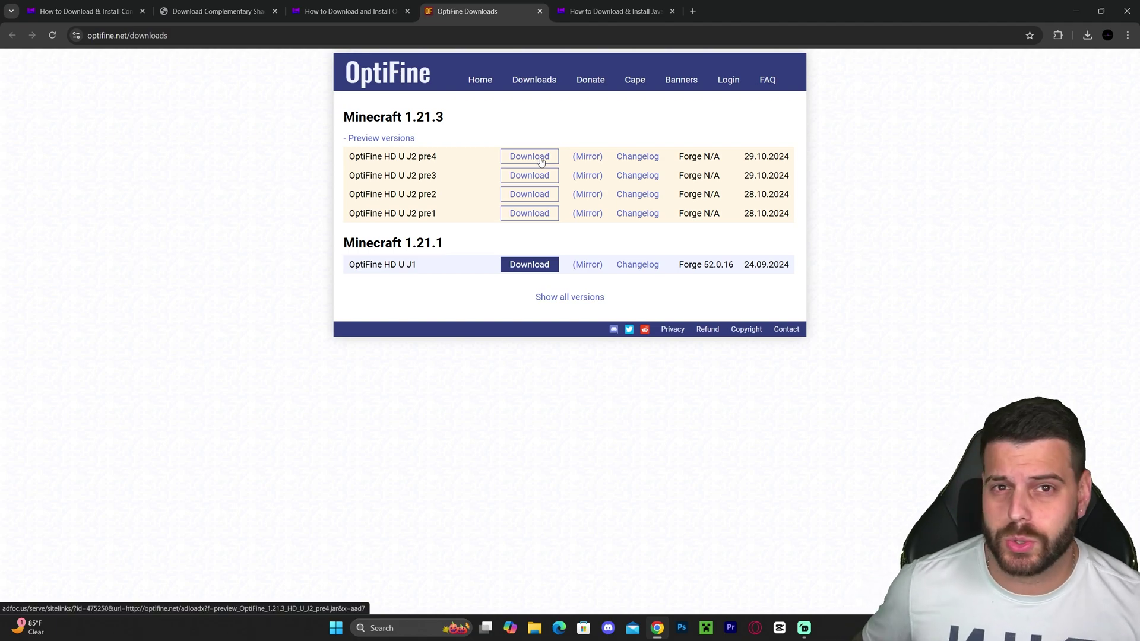
{"action": "left_click", "coordinate": [594, 162]}
{"action": "left_click_drag", "start_coordinate": [540, 132], "coordinate": [653, 130]}
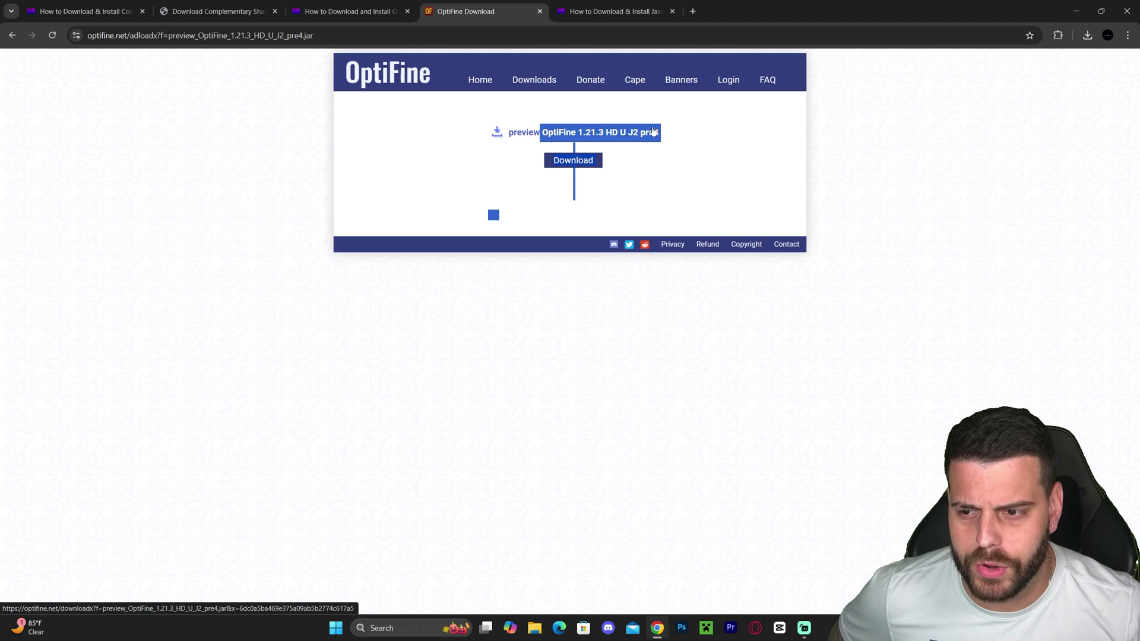
{"action": "left_click", "coordinate": [573, 161]}
{"action": "left_click", "coordinate": [862, 589]}
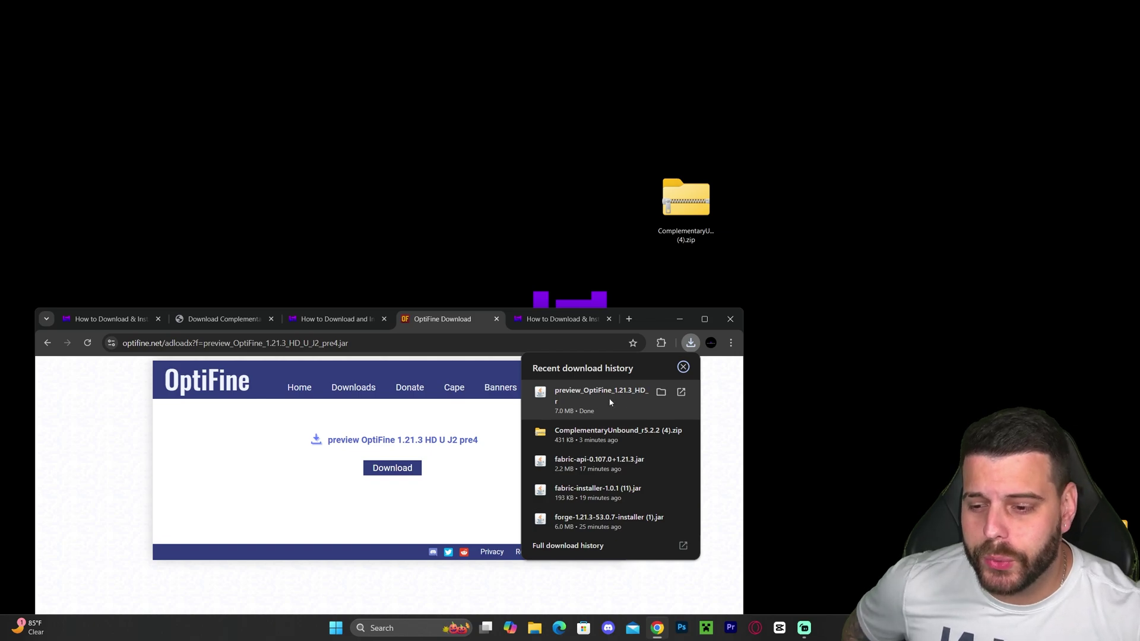
Step: Move the OptiFine jar onto the desktop and launch its installer
{"action": "left_click_drag", "start_coordinate": [579, 395], "coordinate": [639, 252]}
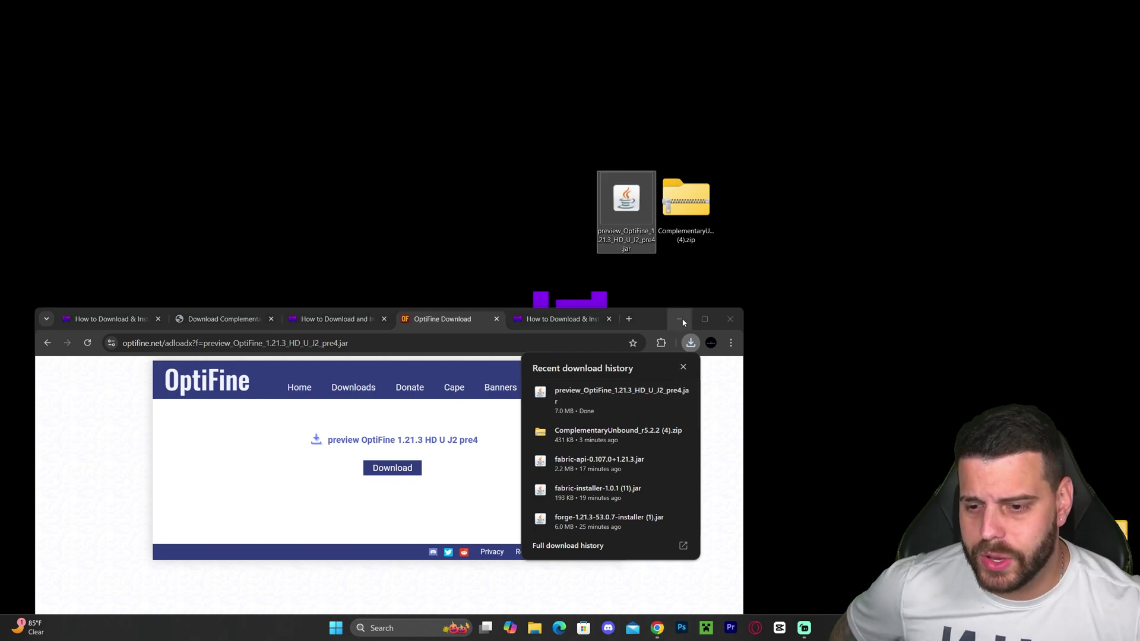
{"action": "left_click", "coordinate": [679, 318]}
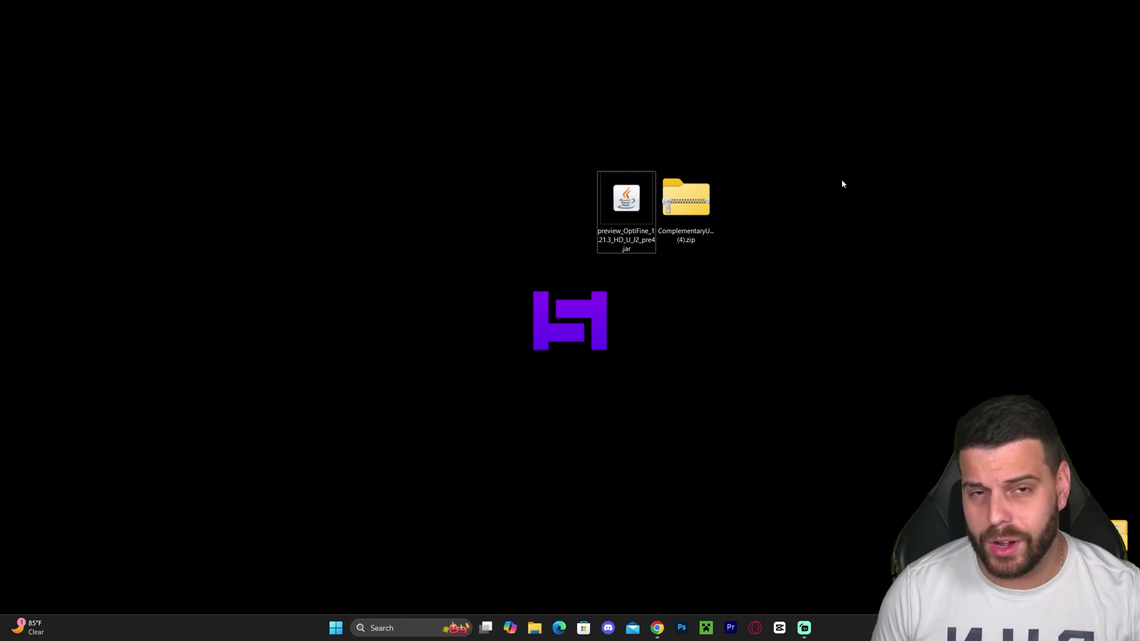
{"action": "double_click", "coordinate": [633, 209]}
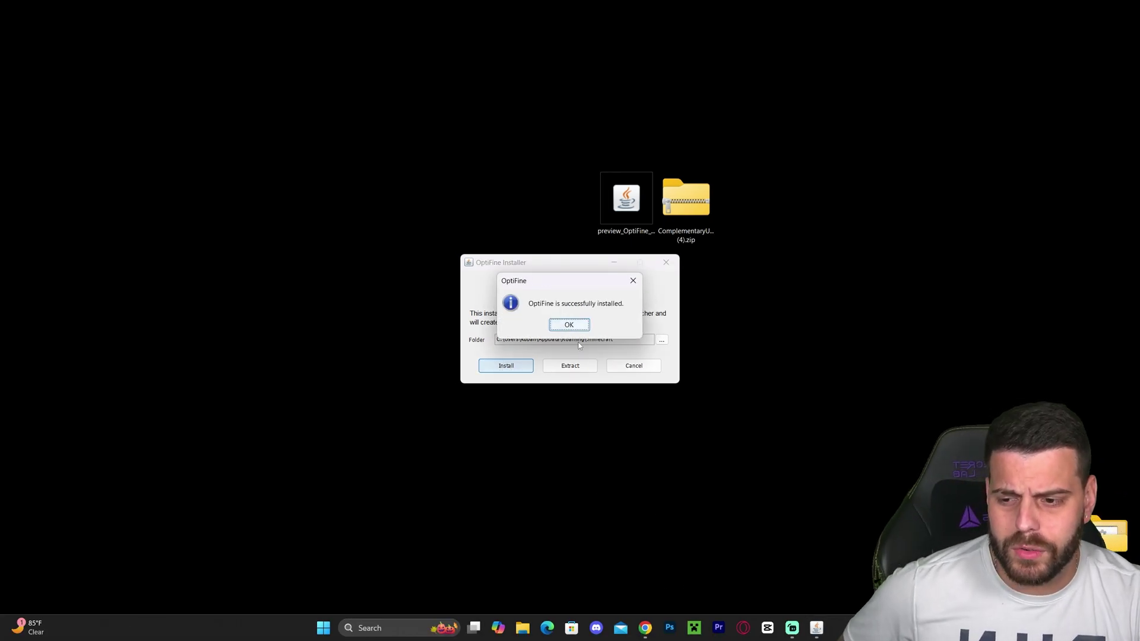
Step: Review the Java 21 requirement in the Chrome guide, then hide Chrome to return to the installer
{"action": "left_click", "coordinate": [649, 625]}
{"action": "left_click", "coordinate": [700, 326]}
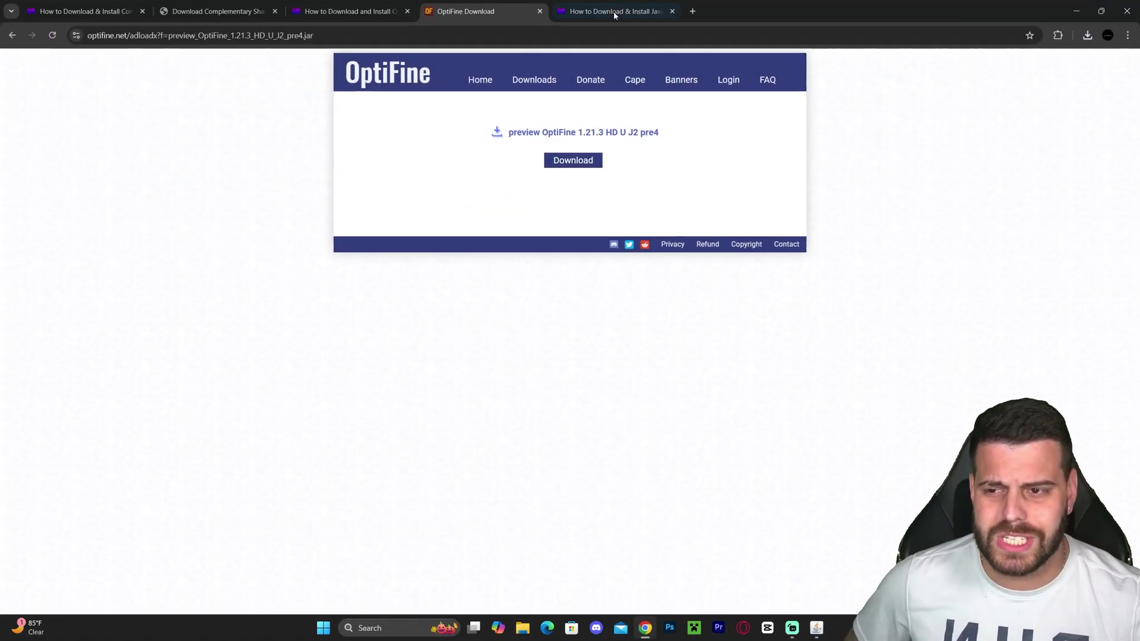
{"action": "left_click", "coordinate": [613, 12]}
{"action": "left_click_drag", "start_coordinate": [890, 196], "coordinate": [683, 185]}
{"action": "left_click", "coordinate": [906, 203]}
{"action": "key", "text": "ctrl+shift+Left"}
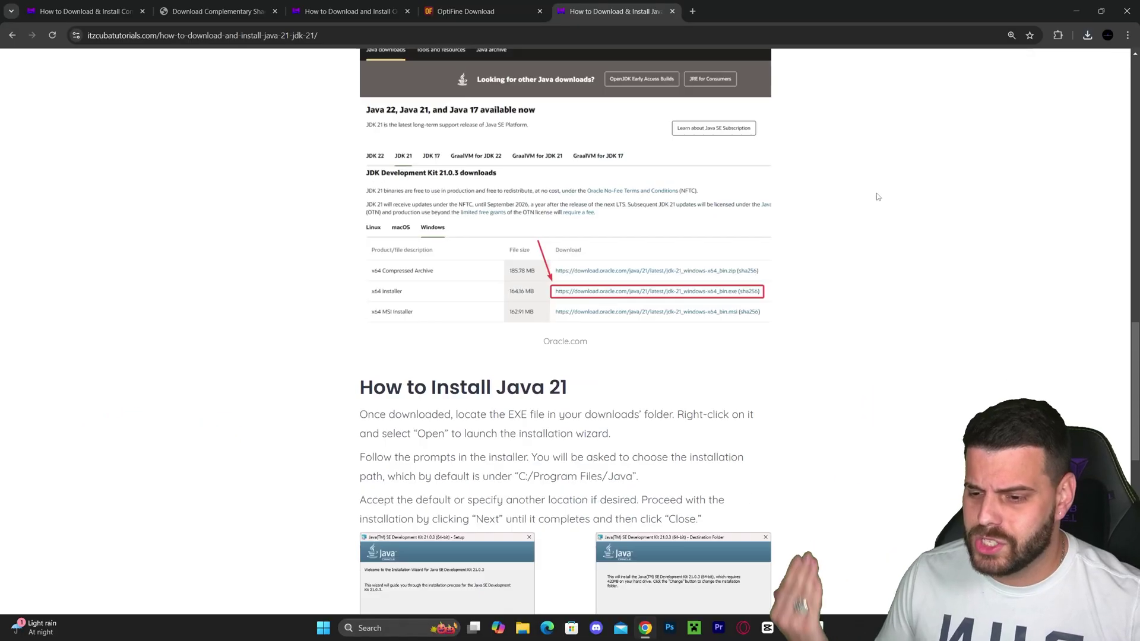
{"action": "scroll", "coordinate": [876, 194], "scroll_direction": "down", "scroll_amount": 6}
{"action": "scroll", "coordinate": [606, 223], "scroll_direction": "up", "scroll_amount": 3}
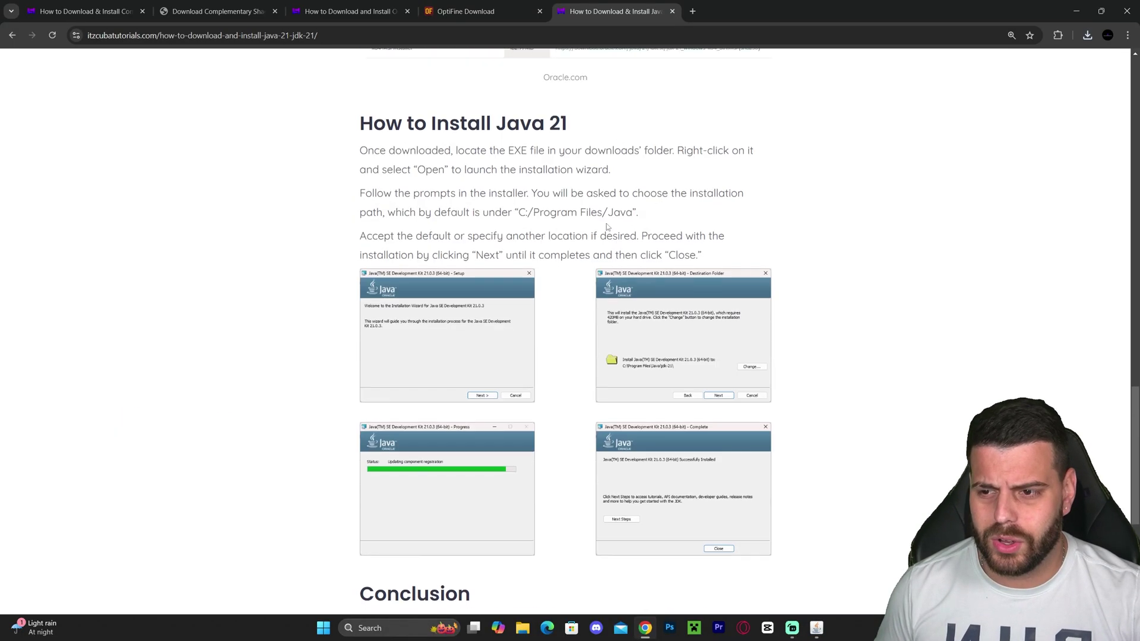
{"action": "scroll", "coordinate": [1014, 264], "scroll_direction": "up", "scroll_amount": 20}
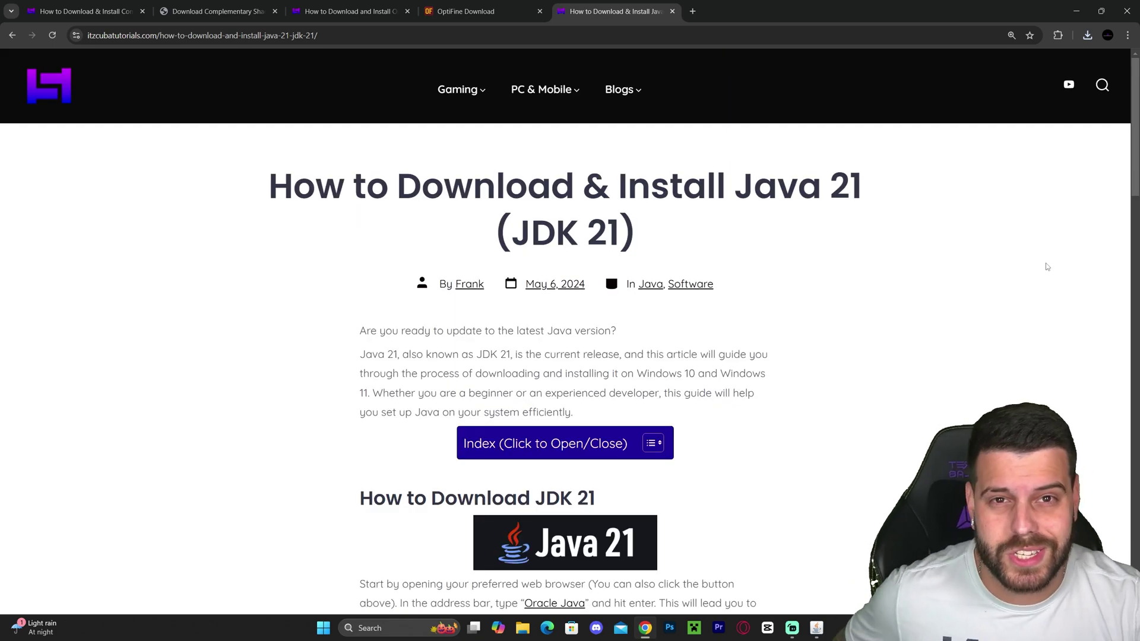
{"action": "left_click", "coordinate": [1073, 9]}
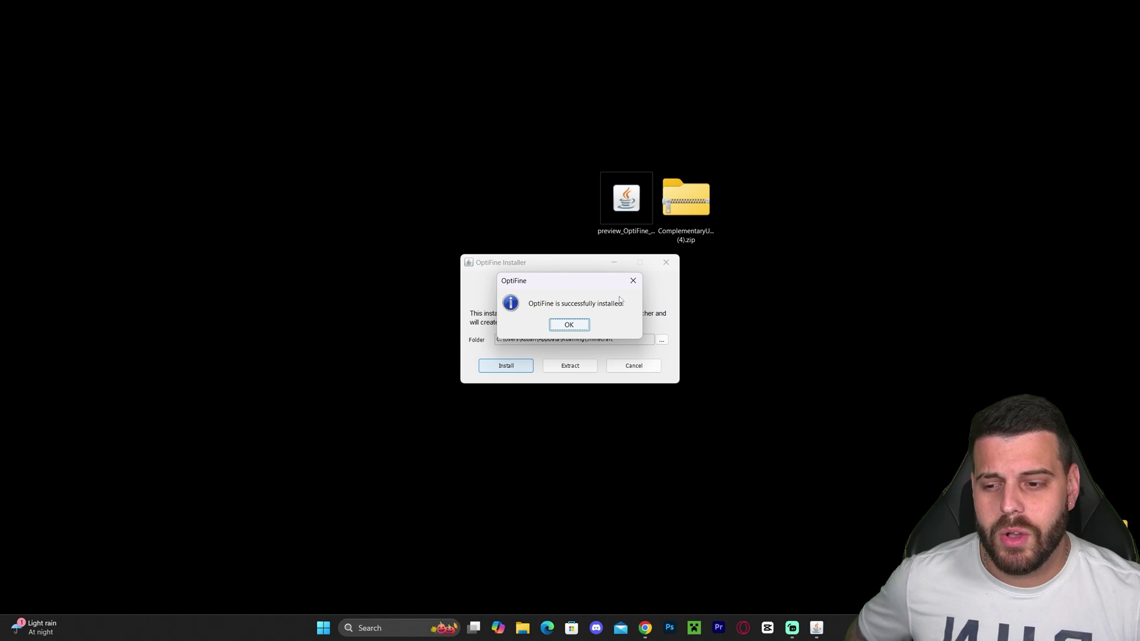
Step: Dismiss the success message and delete the OptiFine jar from the desktop
{"action": "left_click", "coordinate": [584, 328]}
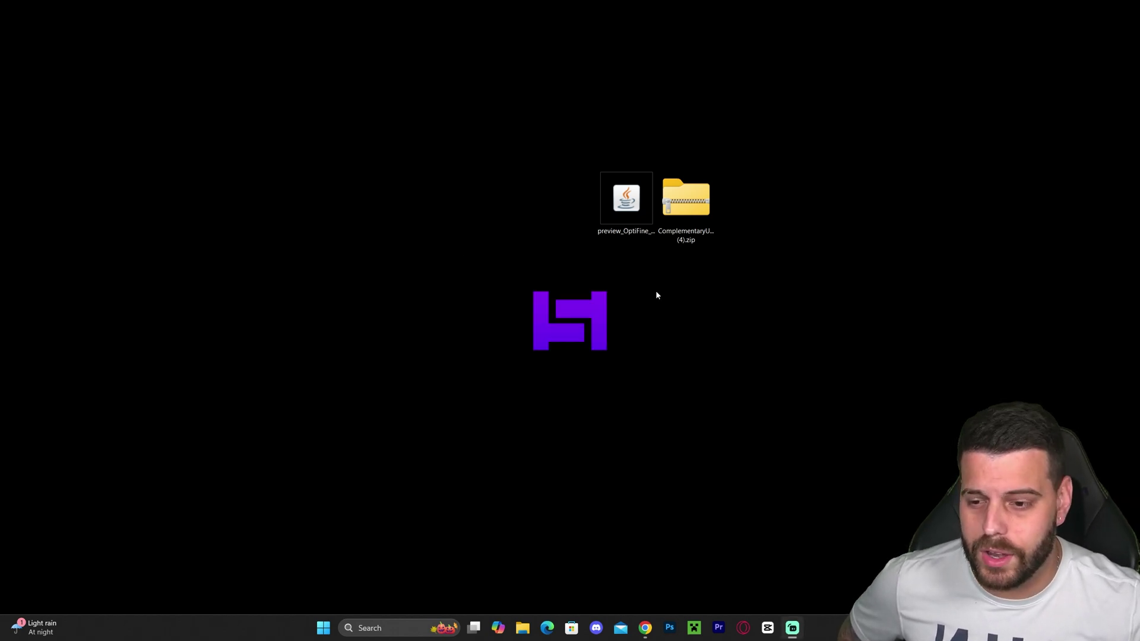
{"action": "left_click_drag", "start_coordinate": [560, 281], "coordinate": [626, 161]}
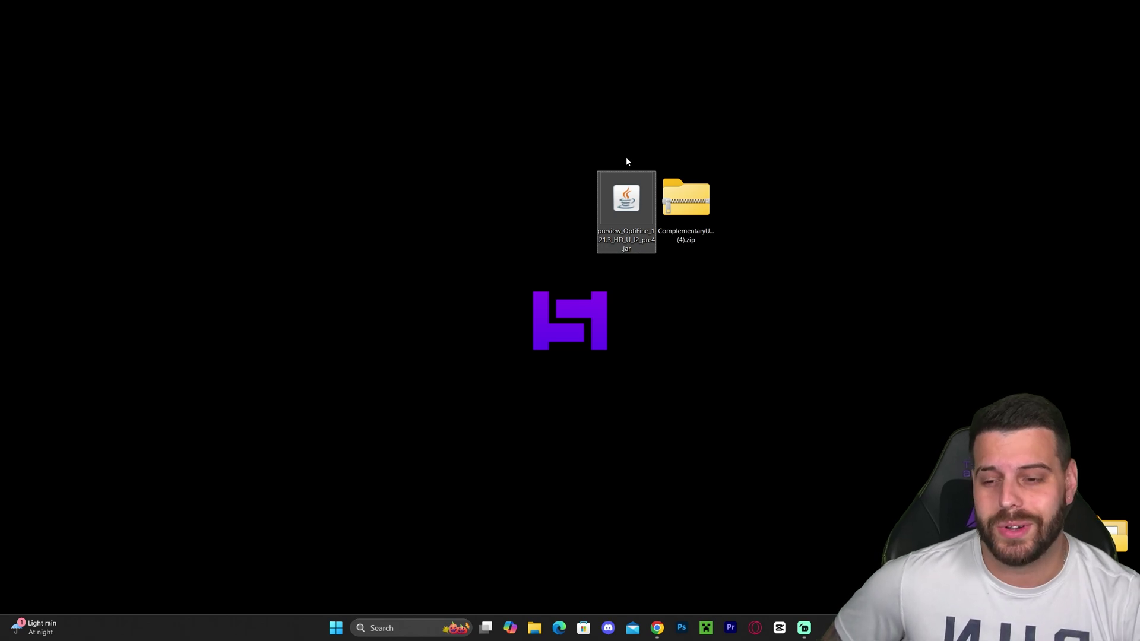
{"action": "key", "text": "Delete"}
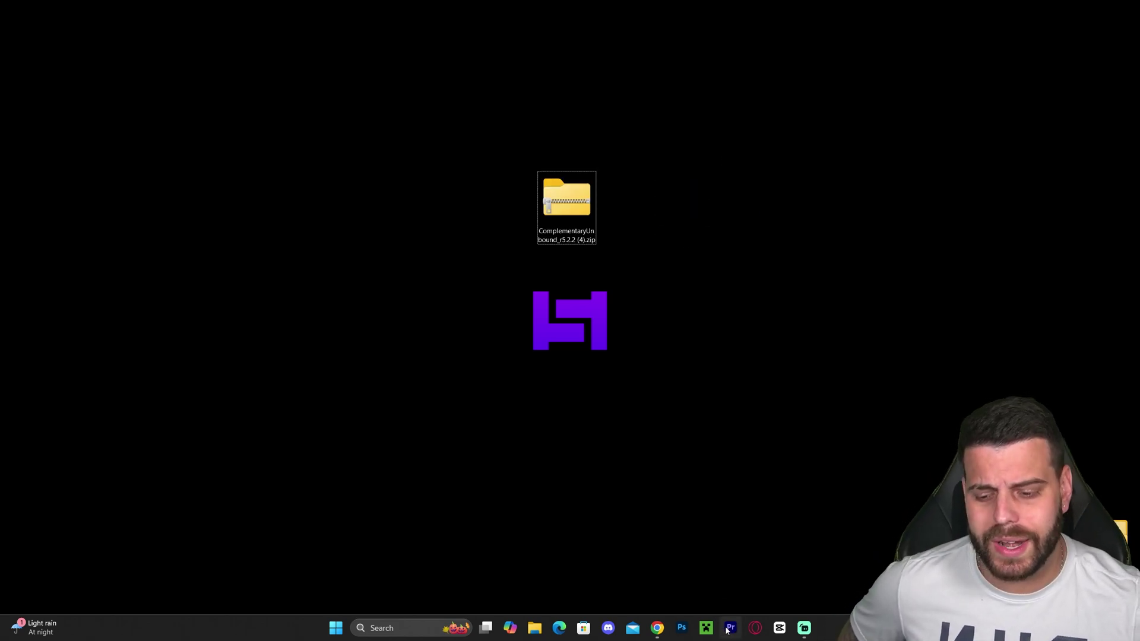
Step: In Minecraft Launcher's Installations, enable Modded to show the 1.21.3 OptiFine profile
{"action": "left_click", "coordinate": [706, 631]}
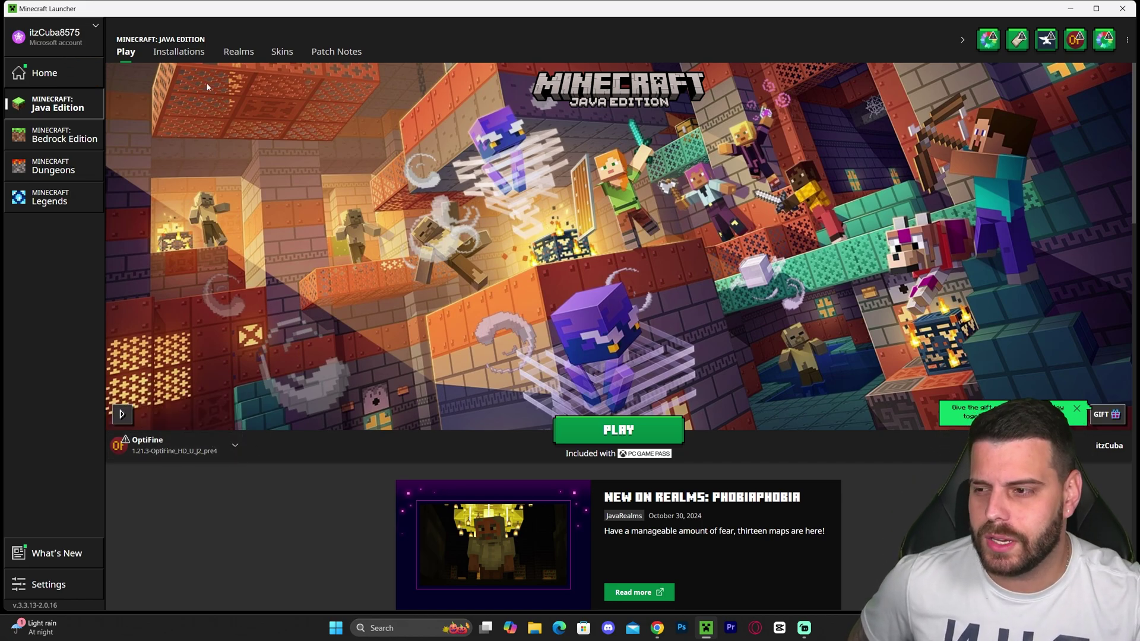
{"action": "left_click", "coordinate": [178, 52]}
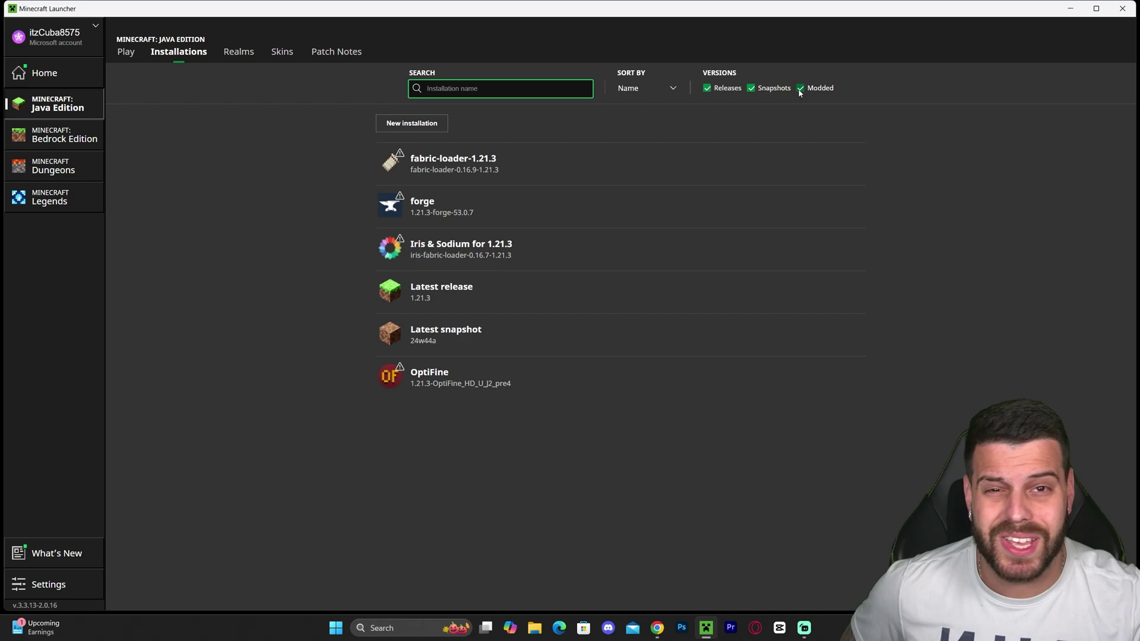
{"action": "left_click", "coordinate": [800, 90]}
{"action": "left_click", "coordinate": [801, 88]}
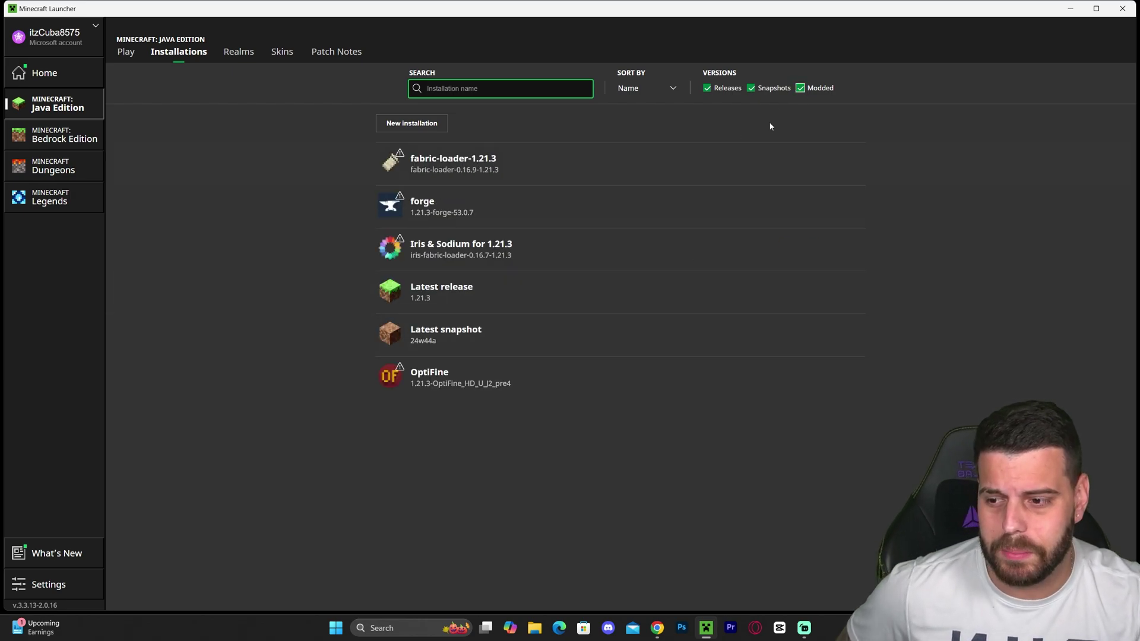
{"action": "left_click", "coordinate": [799, 90]}
{"action": "left_click", "coordinate": [799, 89]}
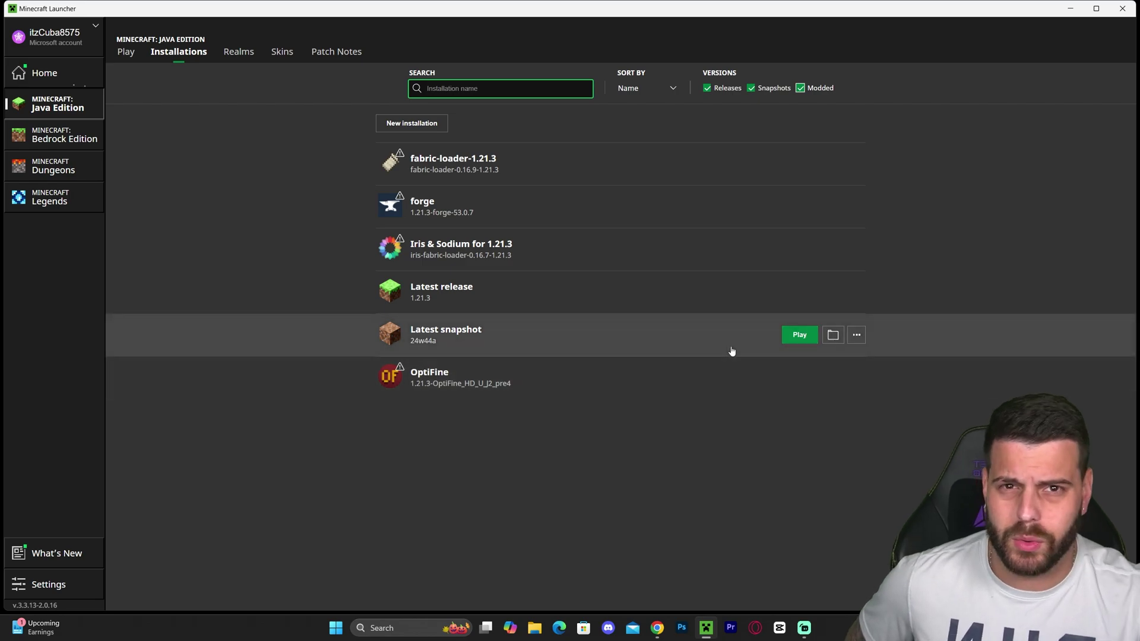
Step: Create a new installation using version 1.21.3-OptiFine_HD_U_J2_pre4
{"action": "left_click", "coordinate": [420, 127]}
{"action": "left_click", "coordinate": [466, 171]}
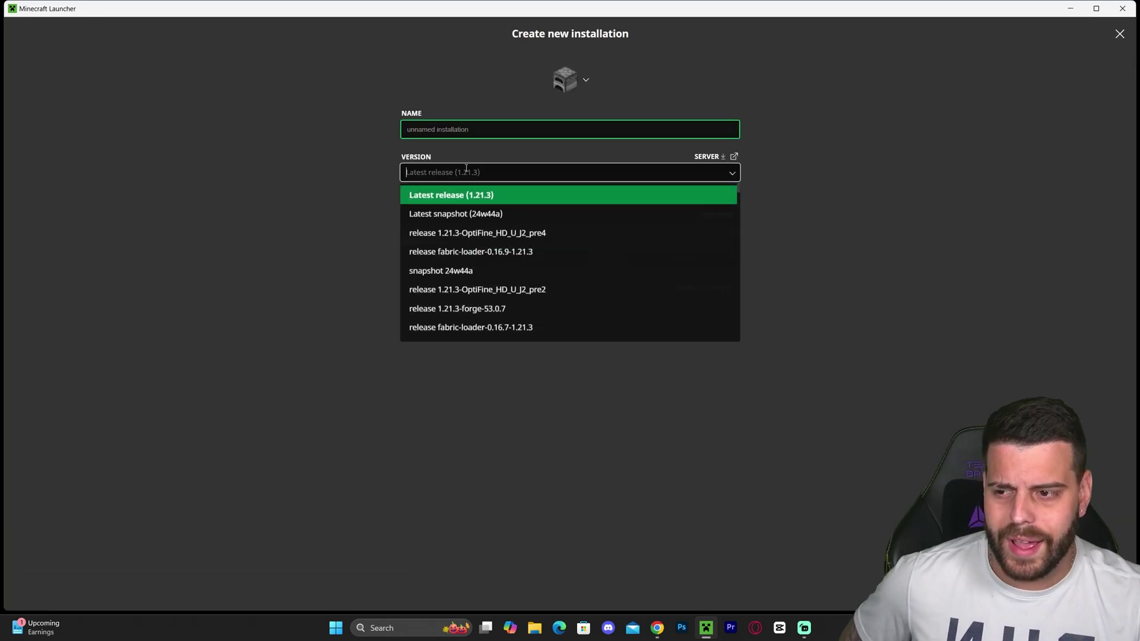
{"action": "type", "text": "opti"}
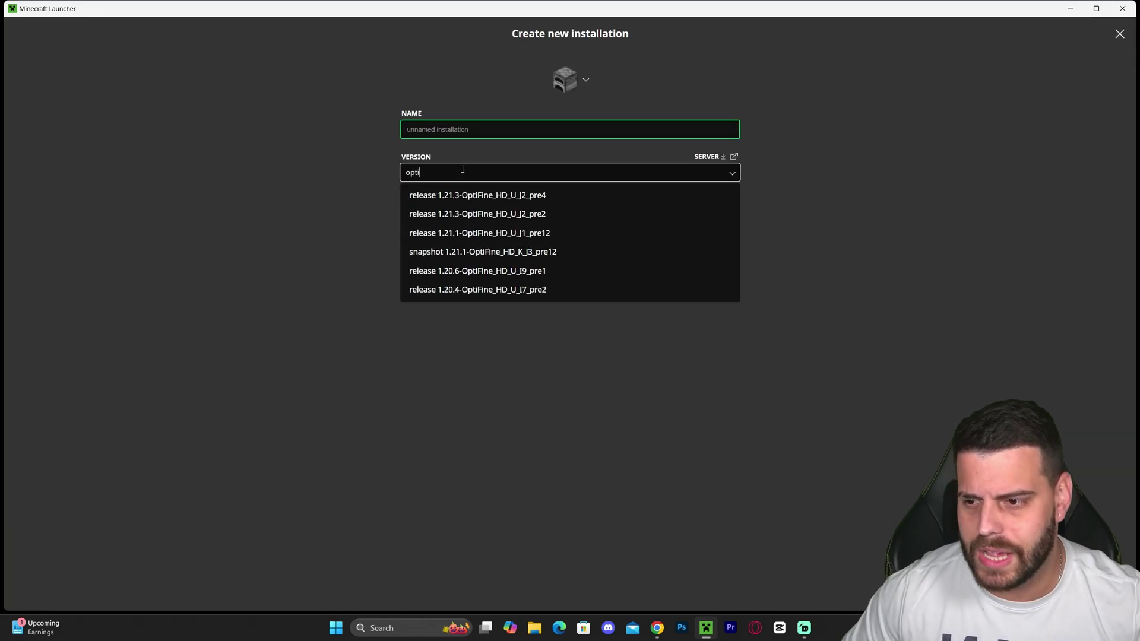
{"action": "left_click", "coordinate": [493, 196]}
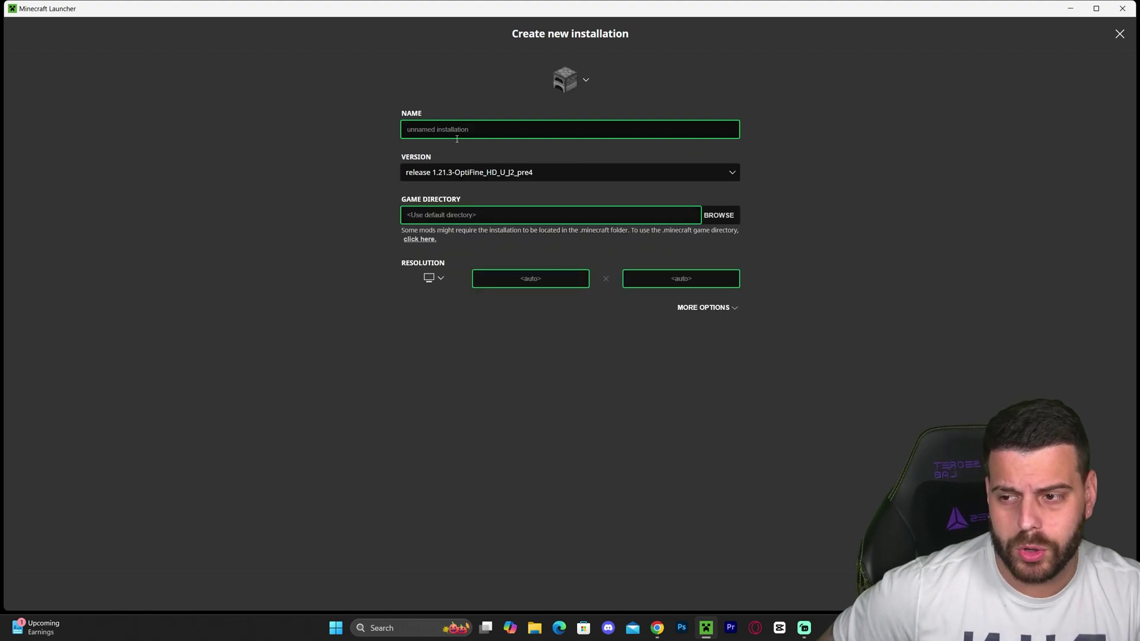
{"action": "left_click", "coordinate": [474, 134]}
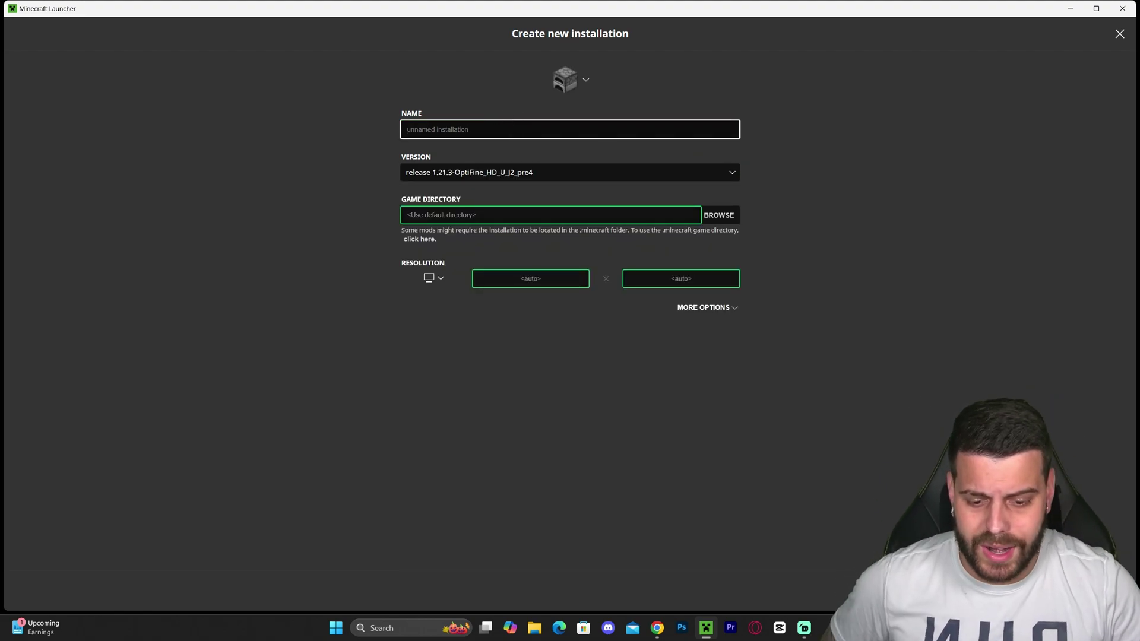
{"action": "key", "text": "Return"}
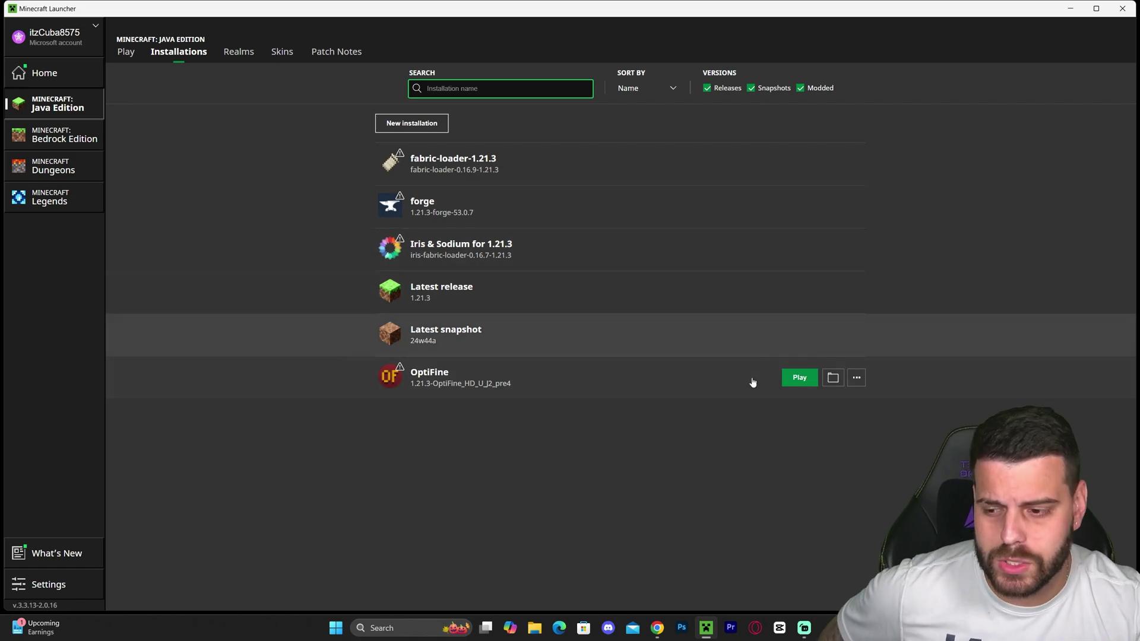
Step: Launch the OptiFine installation, accepting the modified-installation risk warning
{"action": "left_click", "coordinate": [791, 381]}
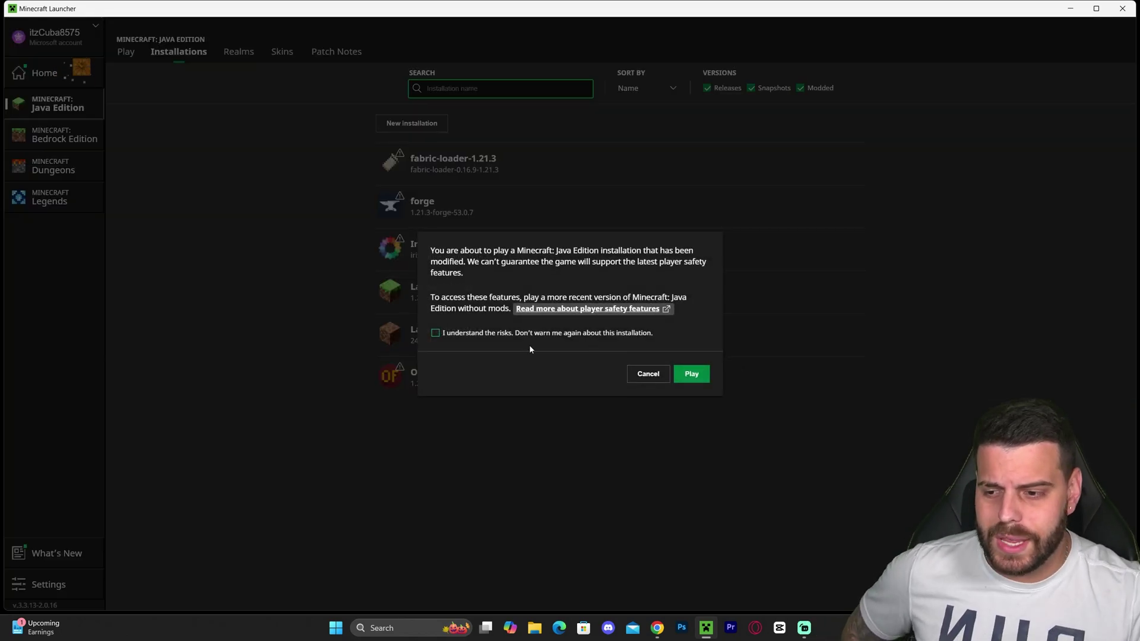
{"action": "left_click", "coordinate": [513, 336]}
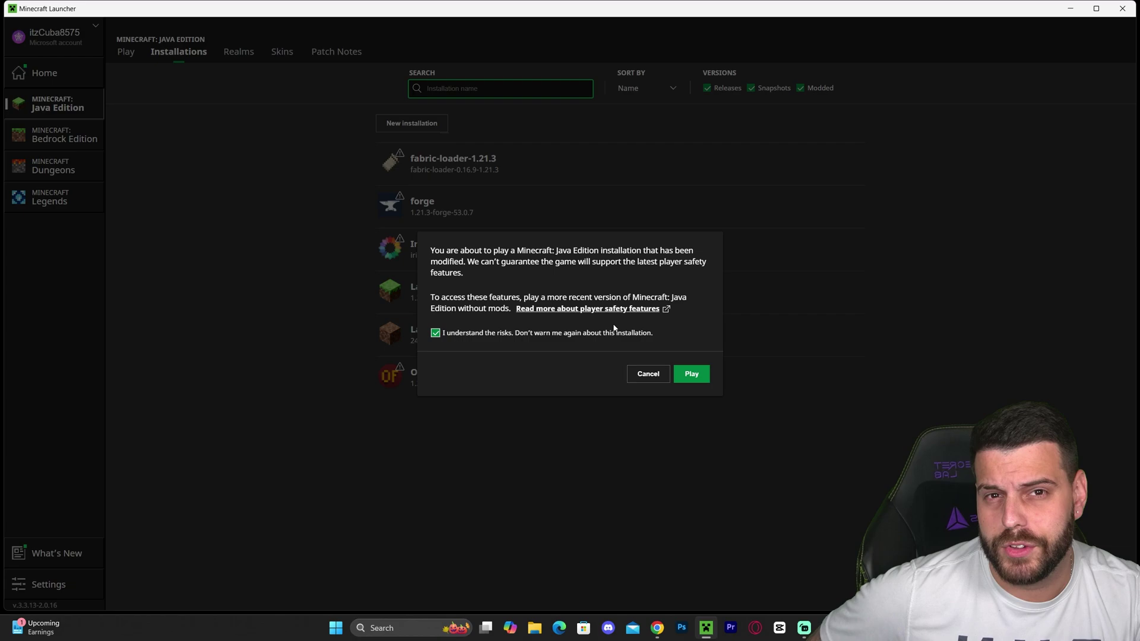
{"action": "left_click", "coordinate": [694, 375]}
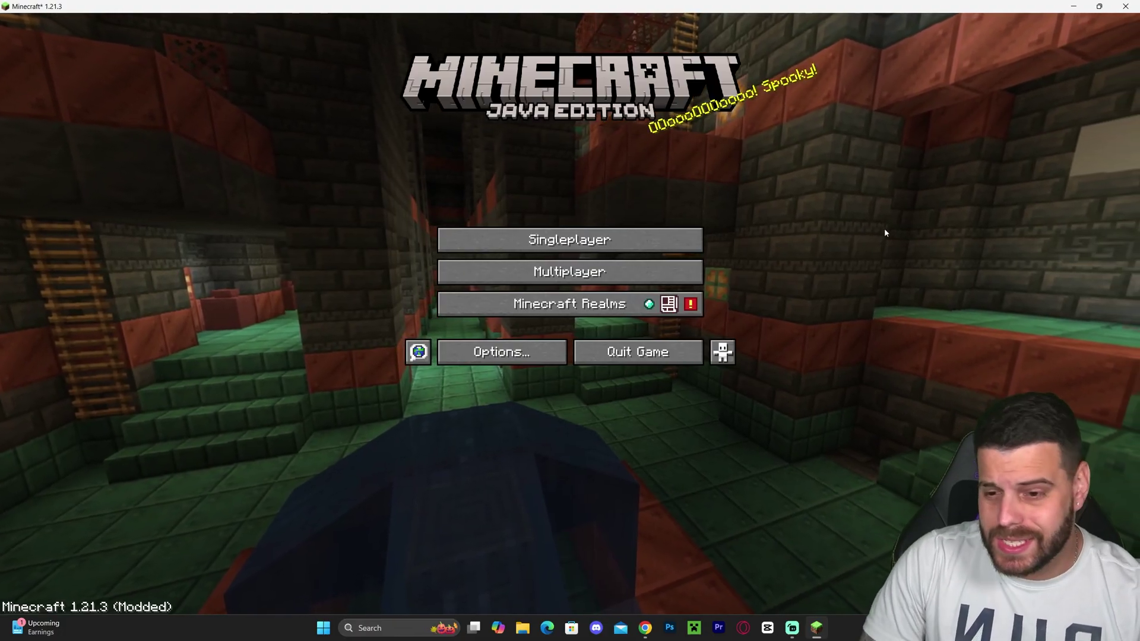
Step: Load the top singleplayer world, then open Options > Video Settings from the pause menu
{"action": "left_click", "coordinate": [686, 239]}
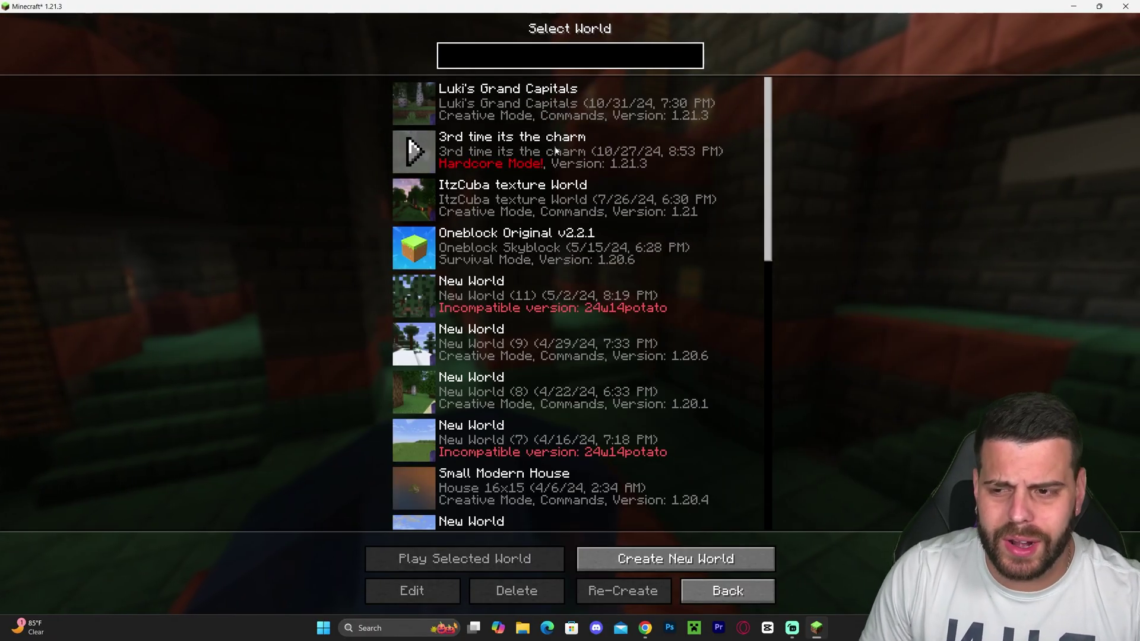
{"action": "double_click", "coordinate": [568, 102]}
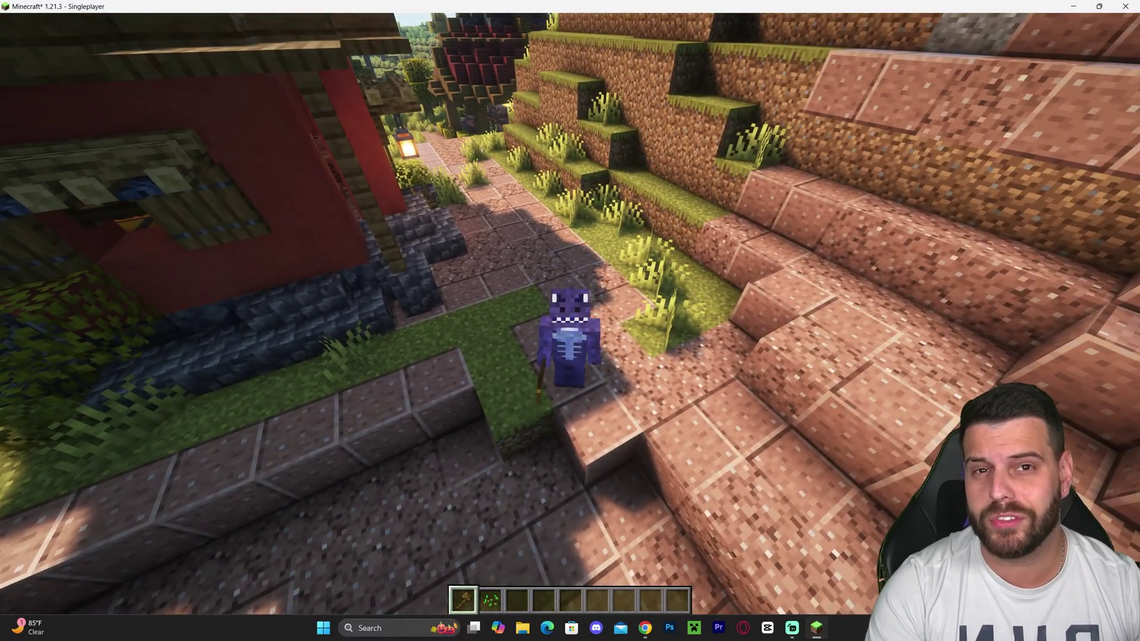
{"action": "key", "text": "Escape"}
{"action": "left_click", "coordinate": [491, 283]}
{"action": "left_click", "coordinate": [494, 178]}
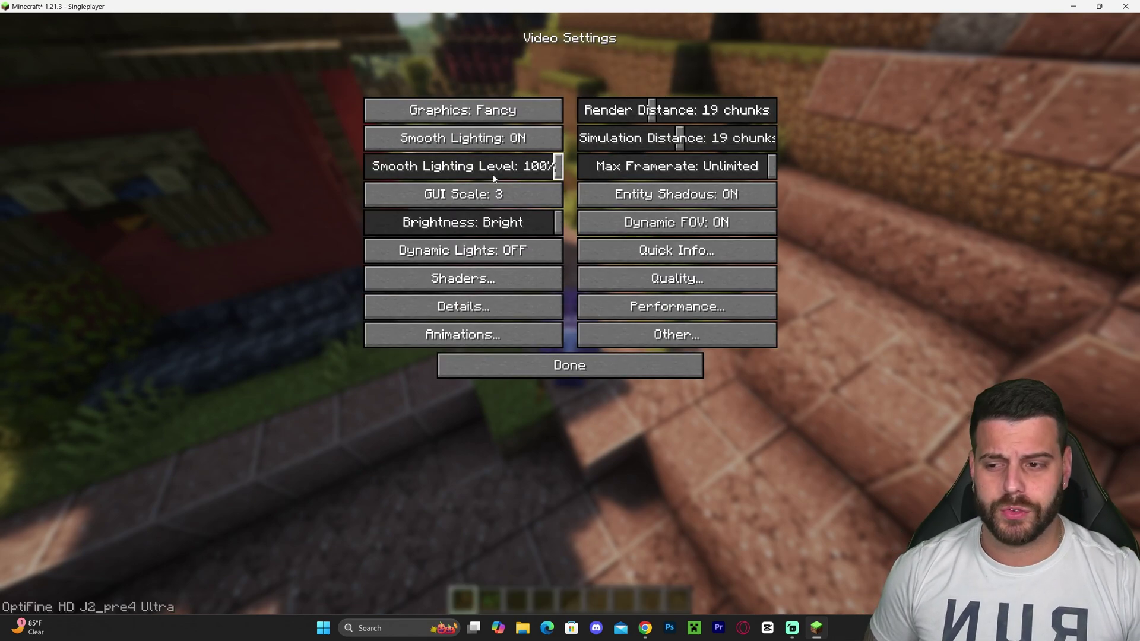
Step: Open the shaderpacks folder from Shaders settings and attempt deleting the old Complementary zip
{"action": "left_click", "coordinate": [482, 279]}
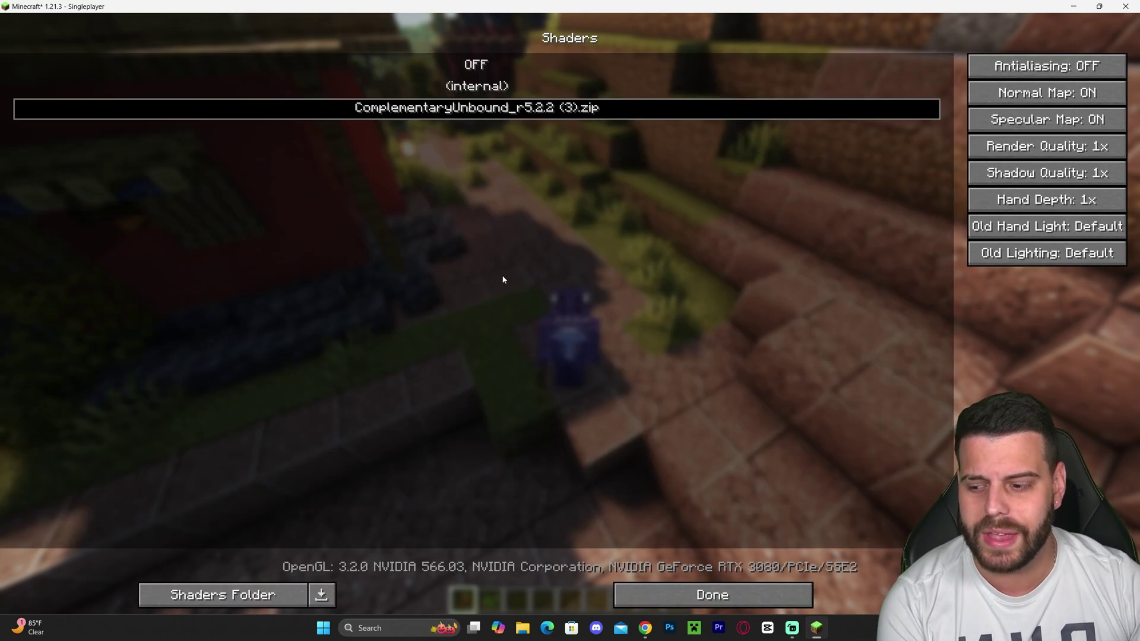
{"action": "left_click", "coordinate": [254, 595]}
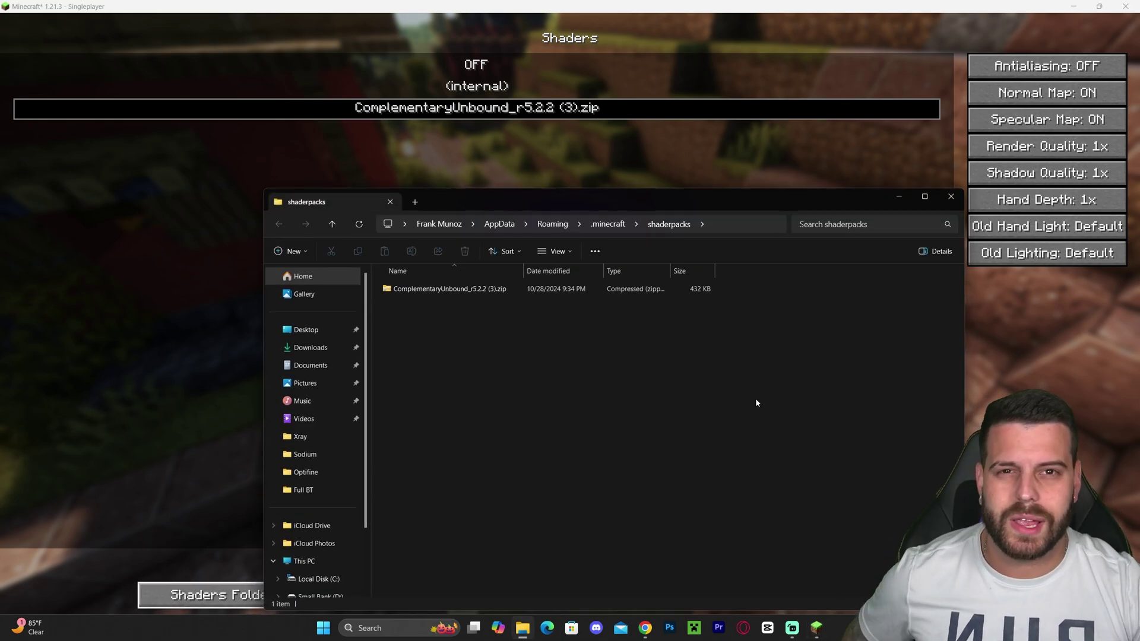
{"action": "key", "text": "Delete"}
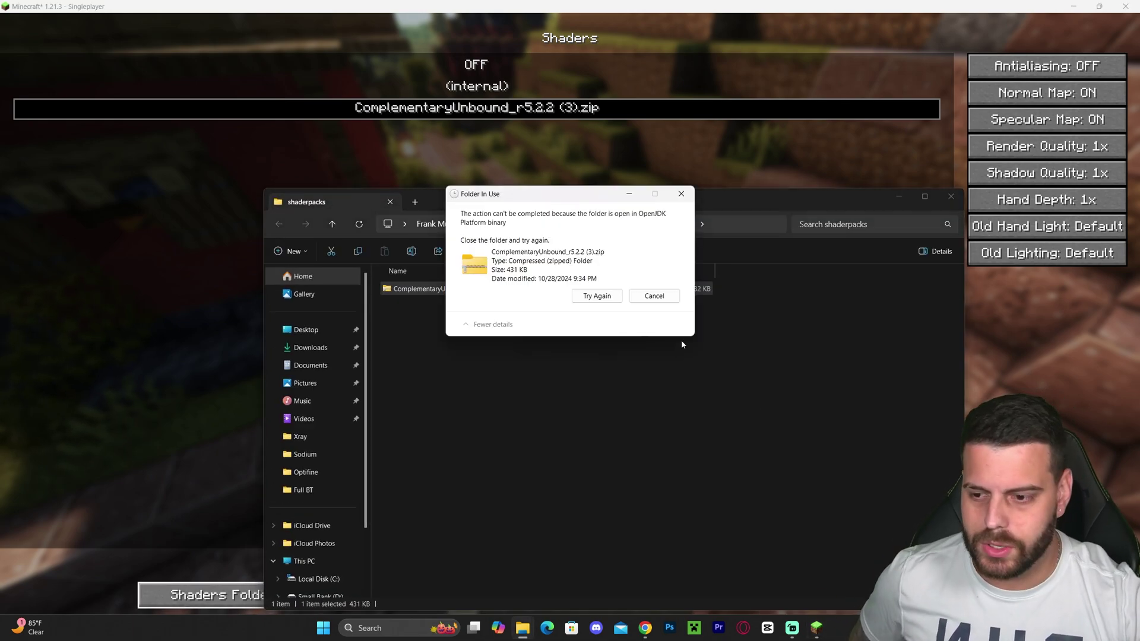
{"action": "left_click", "coordinate": [597, 296]}
{"action": "left_click", "coordinate": [653, 295]}
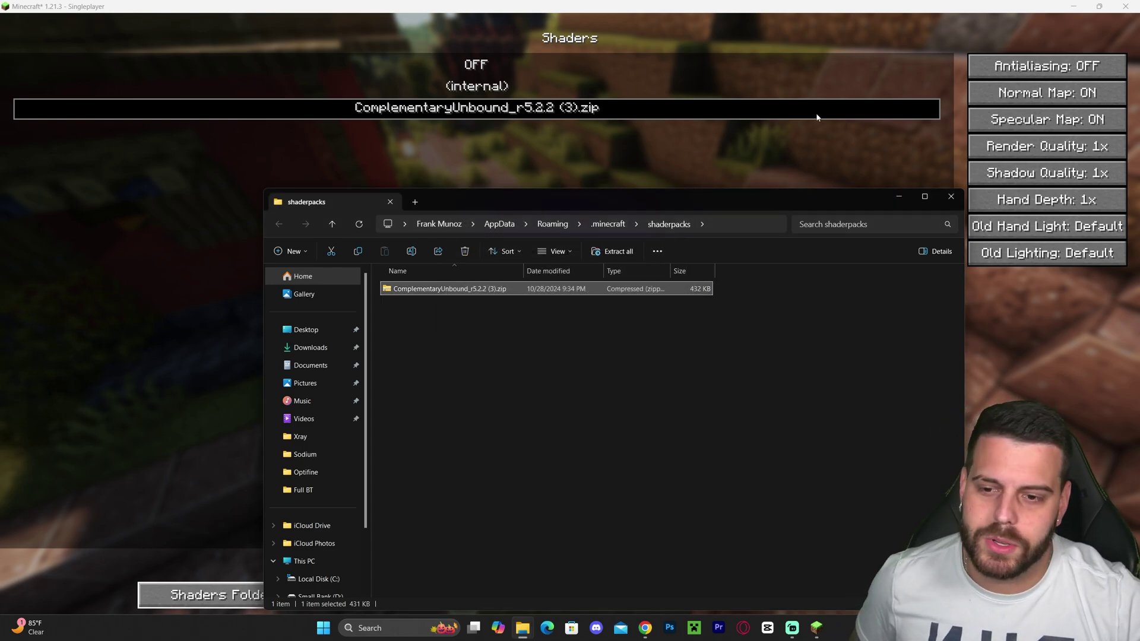
Step: Drag the ComplementaryUnbound_r5.2.2 zip from the desktop into shaderpacks and close the folder
{"action": "left_click_drag", "start_coordinate": [771, 196], "coordinate": [773, 127]}
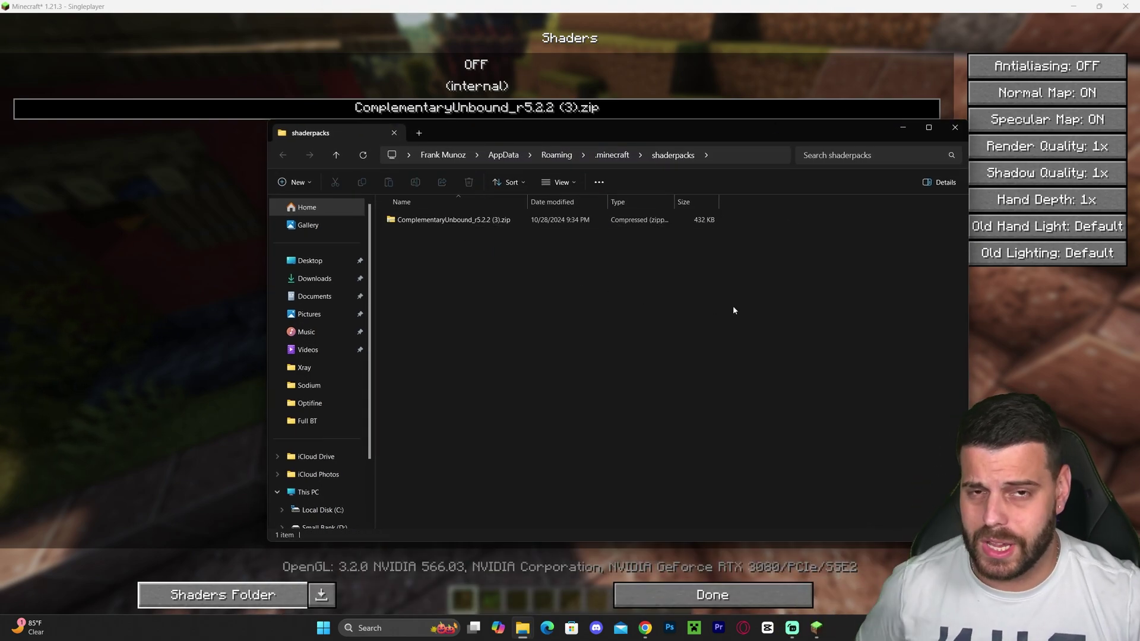
{"action": "key", "text": "super+Home"}
{"action": "left_click_drag", "start_coordinate": [814, 119], "coordinate": [819, 274]}
{"action": "left_click", "coordinate": [762, 478]}
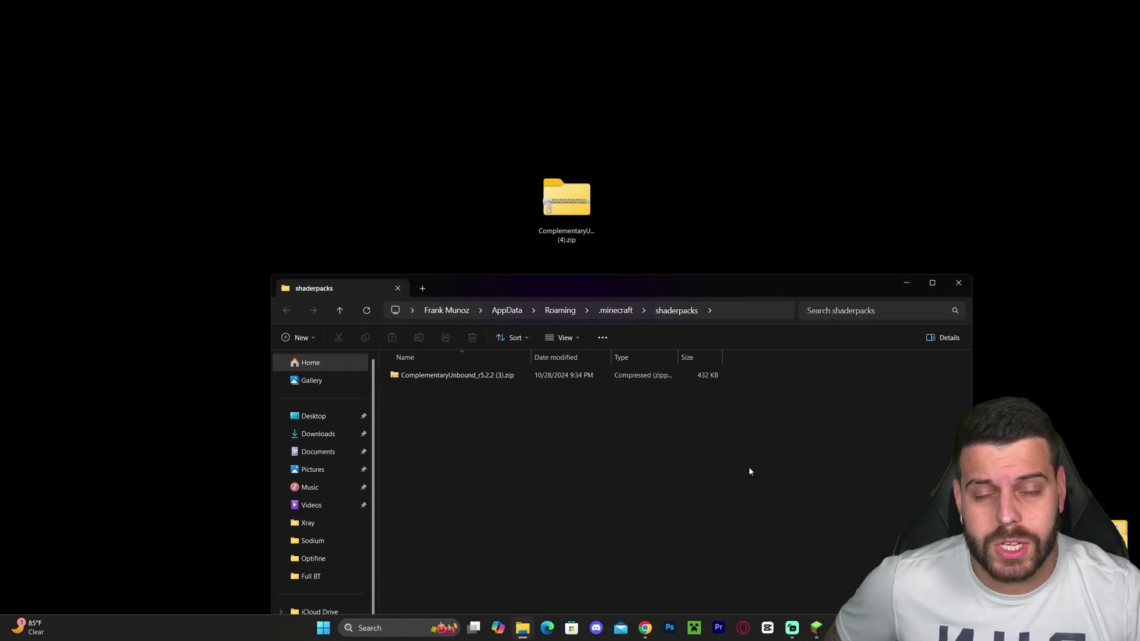
{"action": "left_click_drag", "start_coordinate": [567, 202], "coordinate": [596, 473]}
{"action": "left_click", "coordinate": [958, 282]}
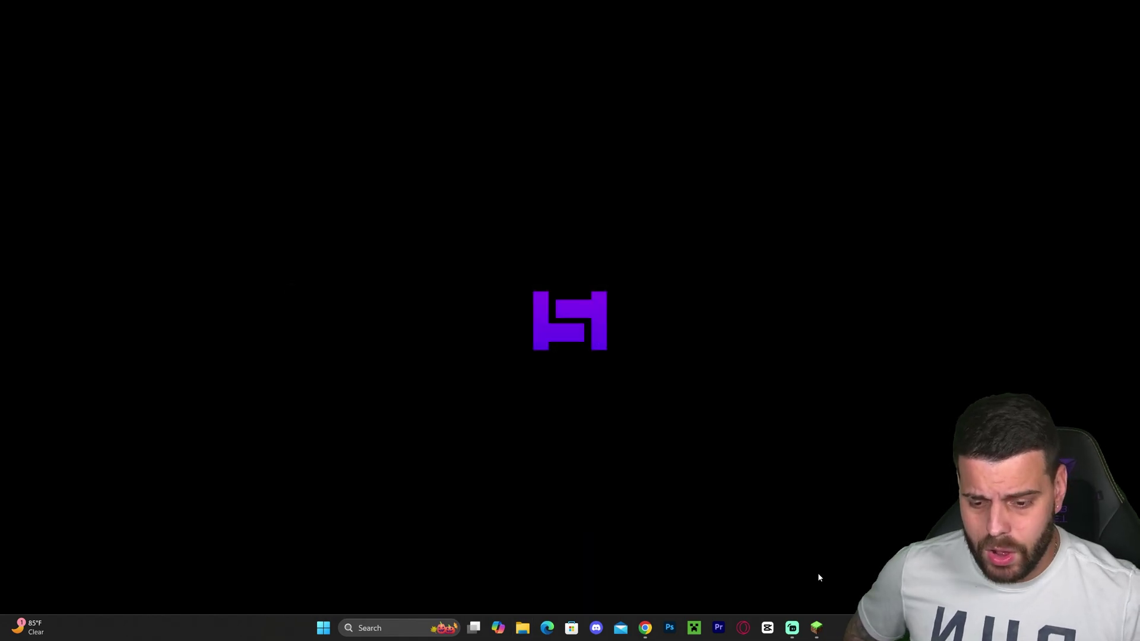
Step: Select the ComplementaryUnbound_r5.2.2 (4).zip shader pack and close the shader and video settings
{"action": "left_click", "coordinate": [817, 628]}
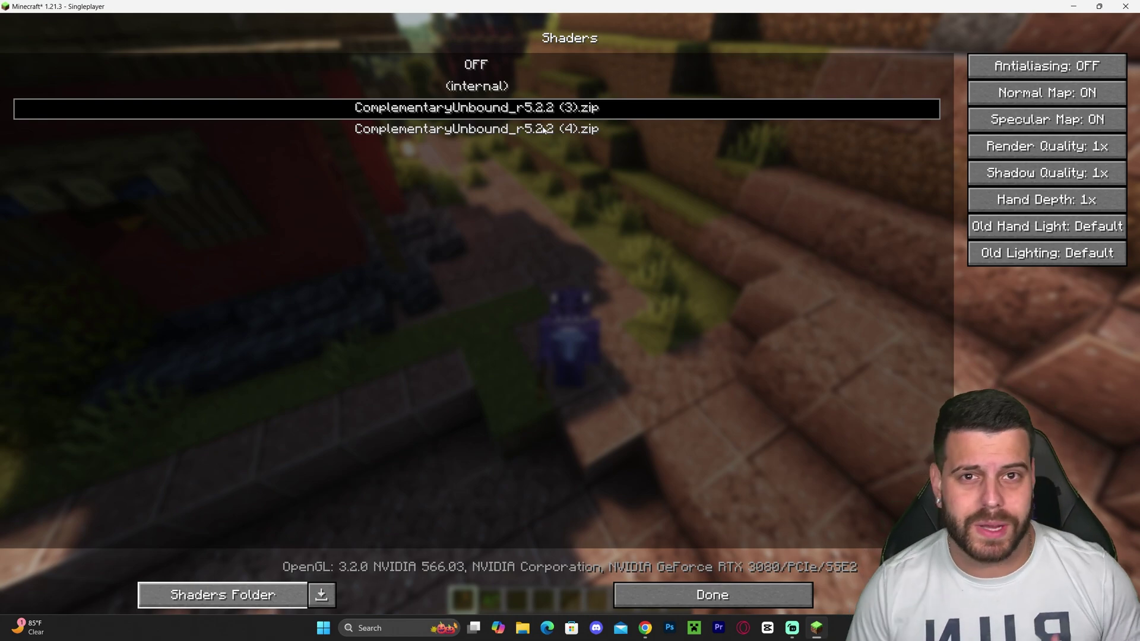
{"action": "left_click", "coordinate": [543, 129]}
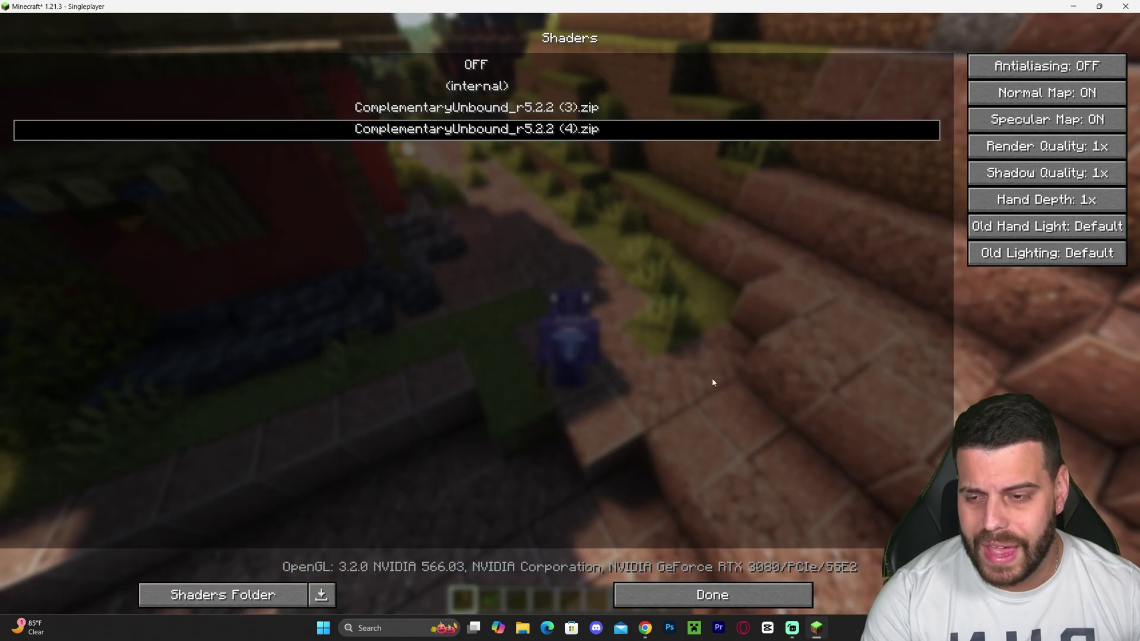
{"action": "left_click", "coordinate": [746, 593]}
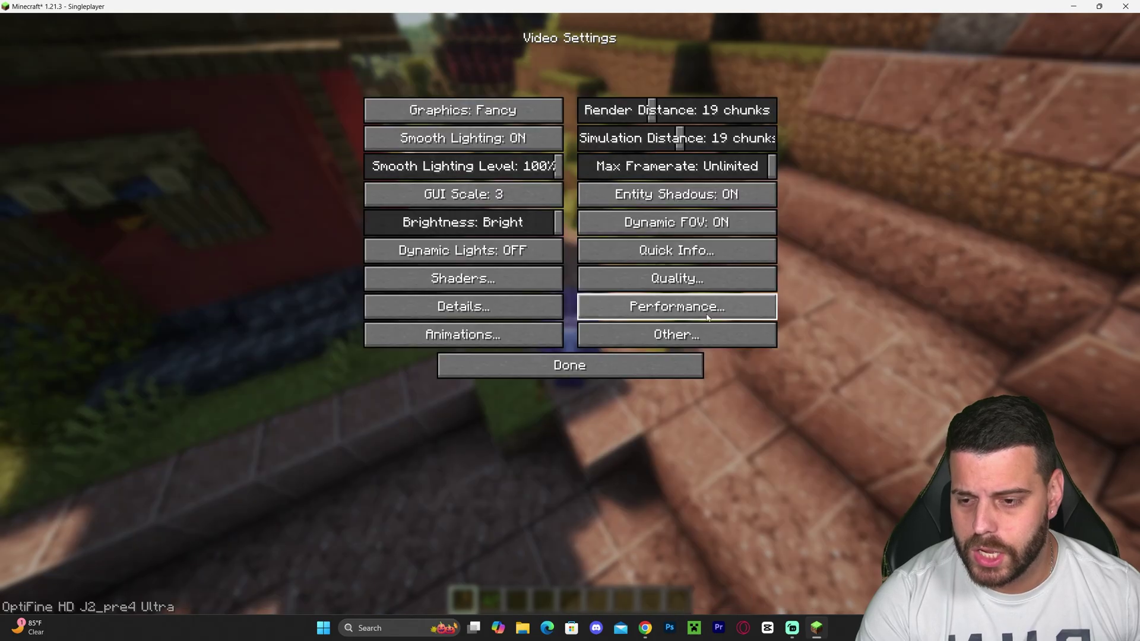
{"action": "left_click", "coordinate": [644, 356]}
Step: Resume the game and fly over the village, then down into the ravine by the river
{"action": "key", "text": "Escape"}
{"action": "key", "text": "Escape"}
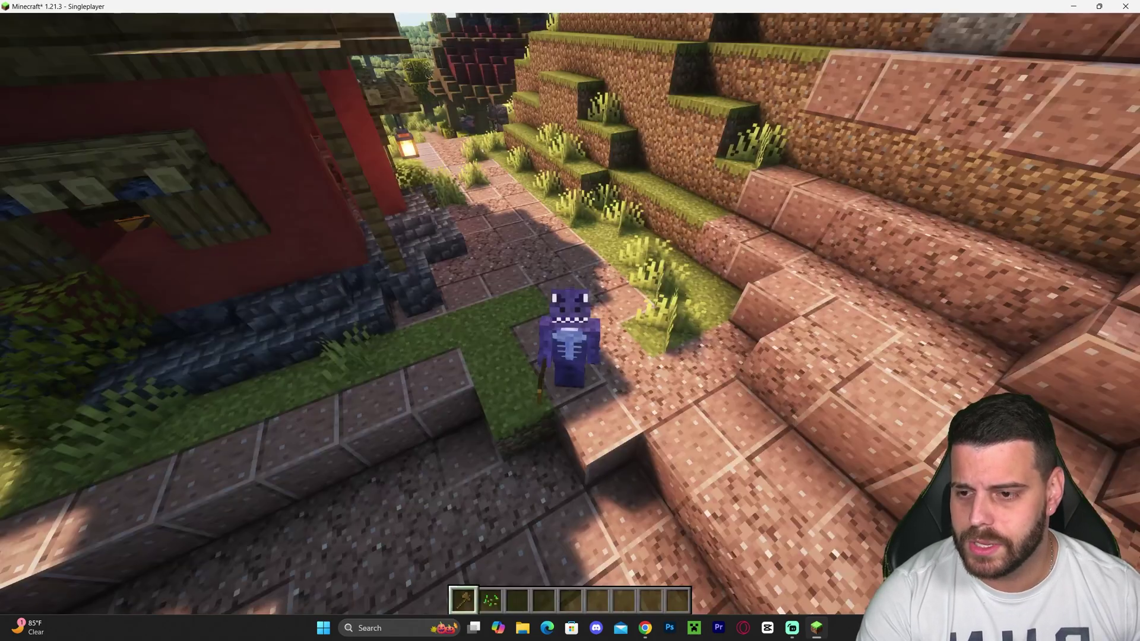
{"action": "key", "text": "w"}
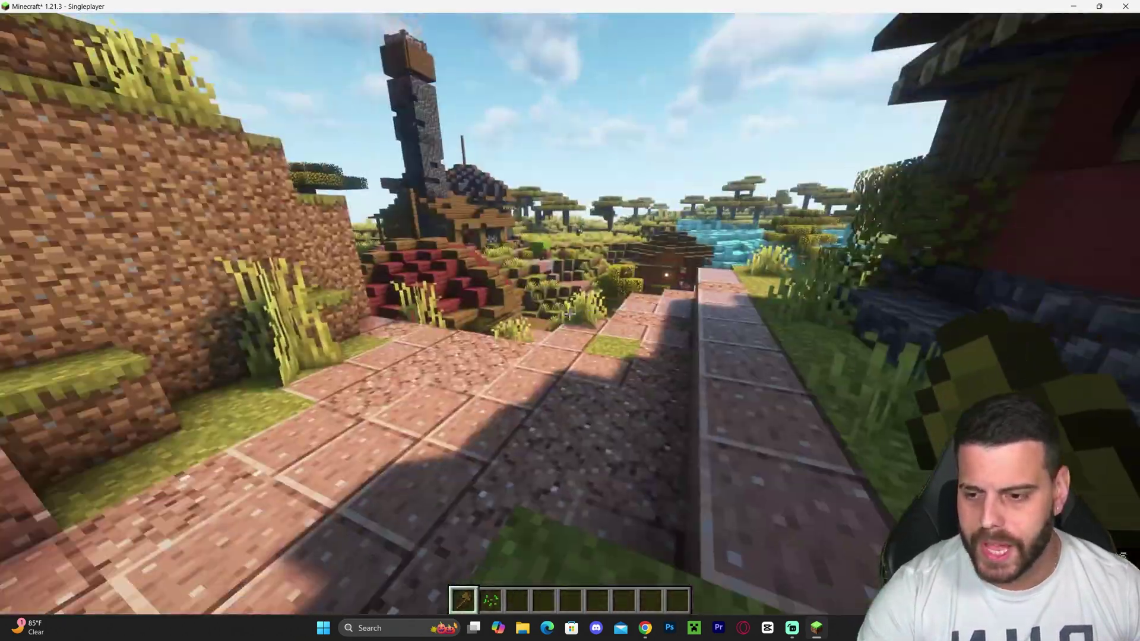
{"action": "key", "text": "space"}
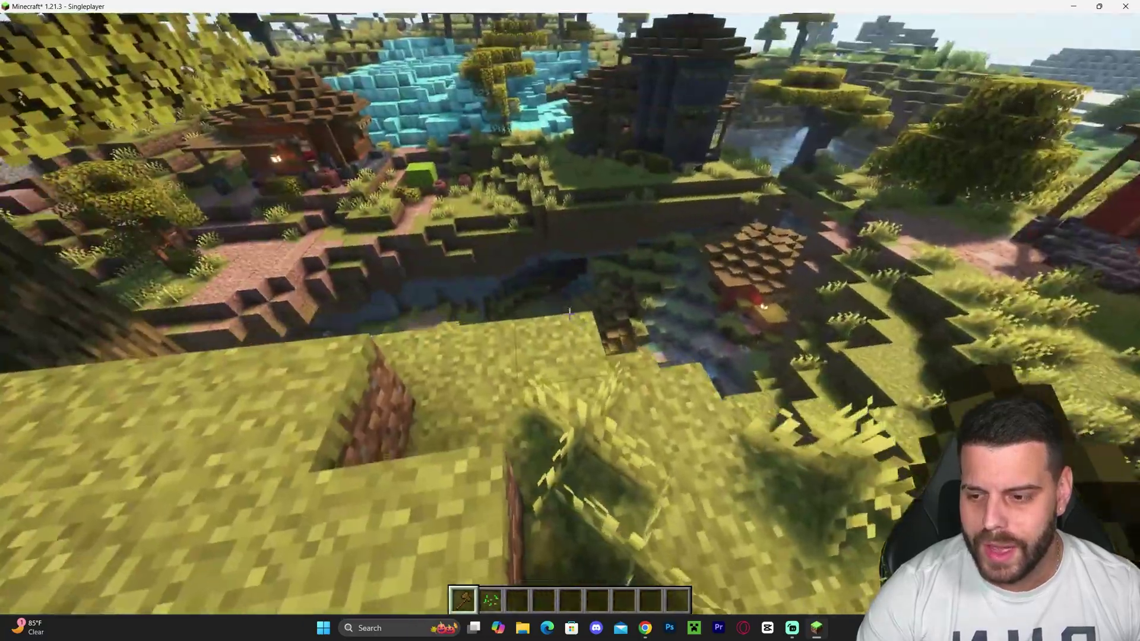
{"action": "key", "text": "shift"}
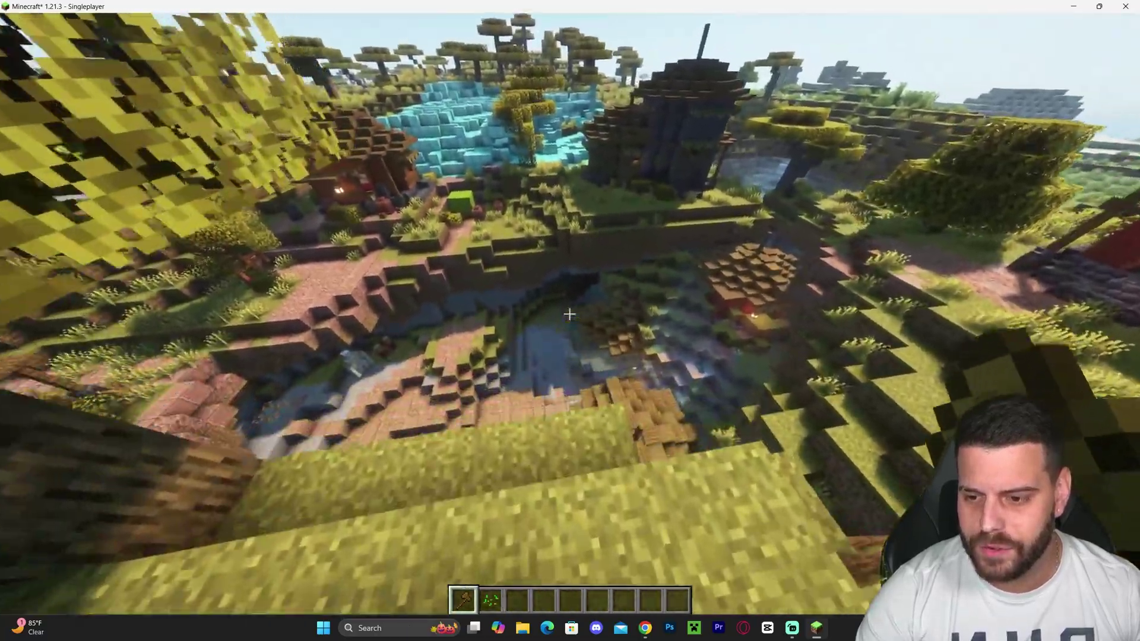